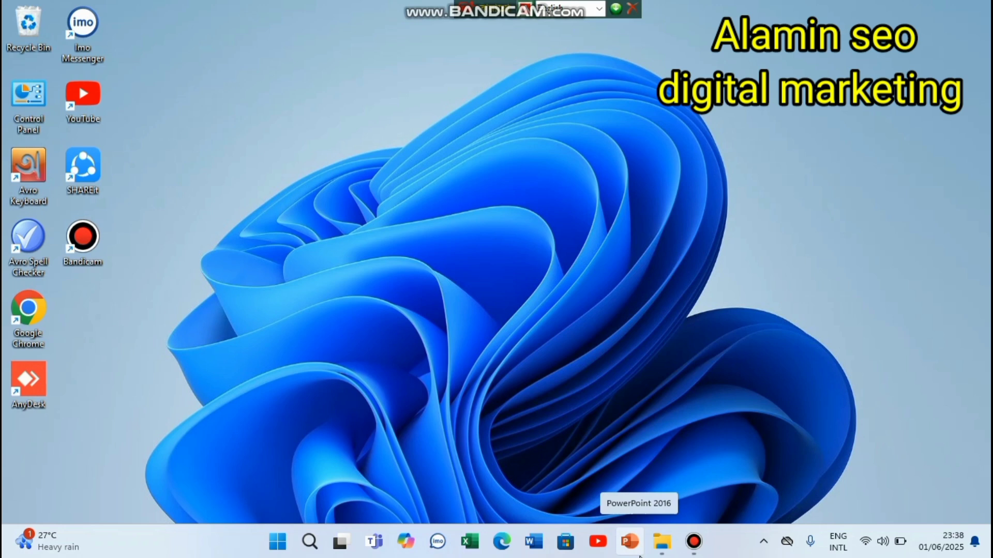
- Open Word with a blank document and insert the built-in Filigree cover page
left_click(541, 549)
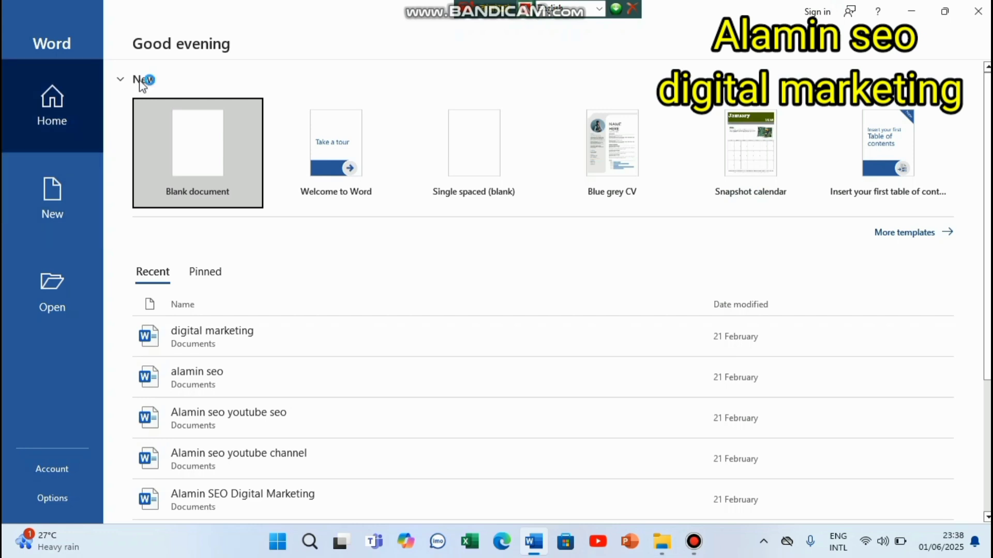
left_click(204, 151)
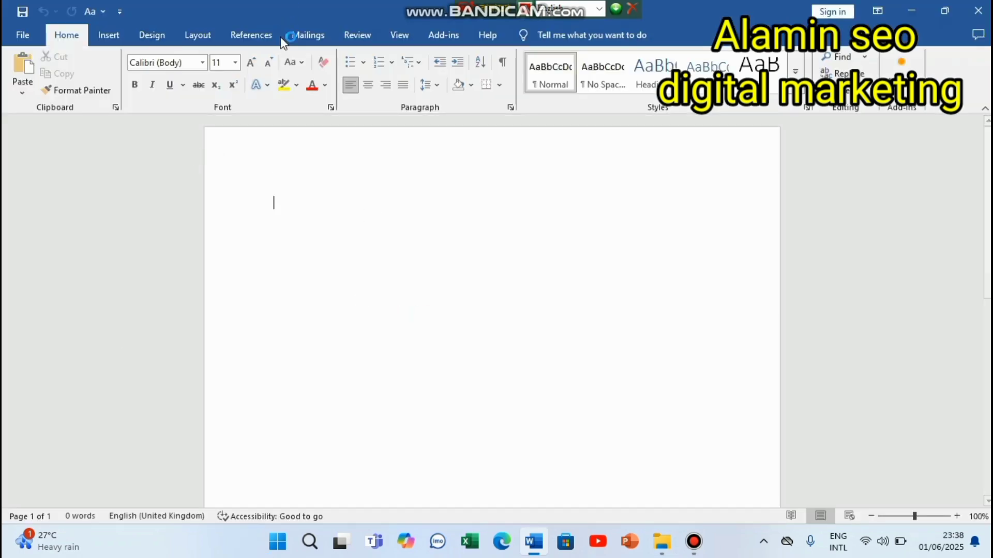
left_click(102, 32)
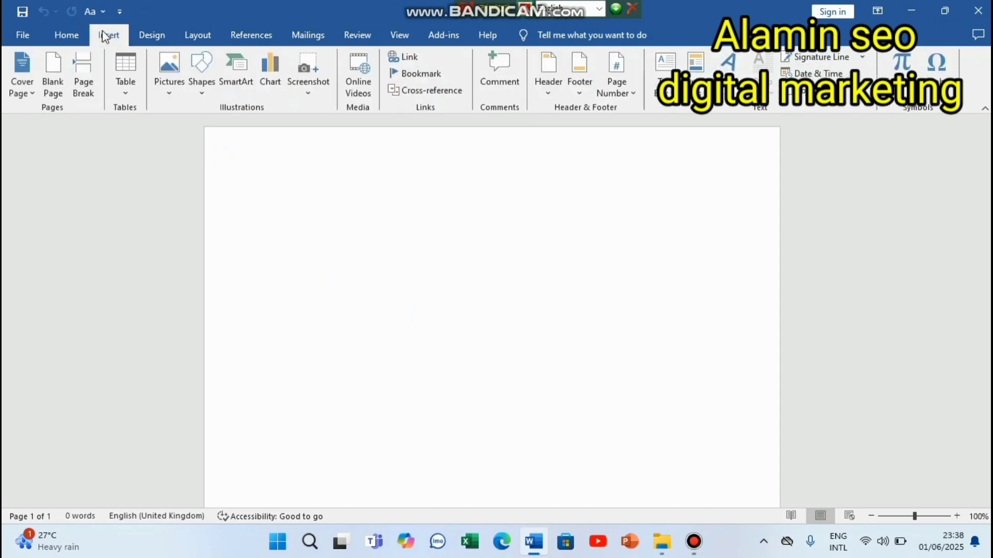
left_click(33, 91)
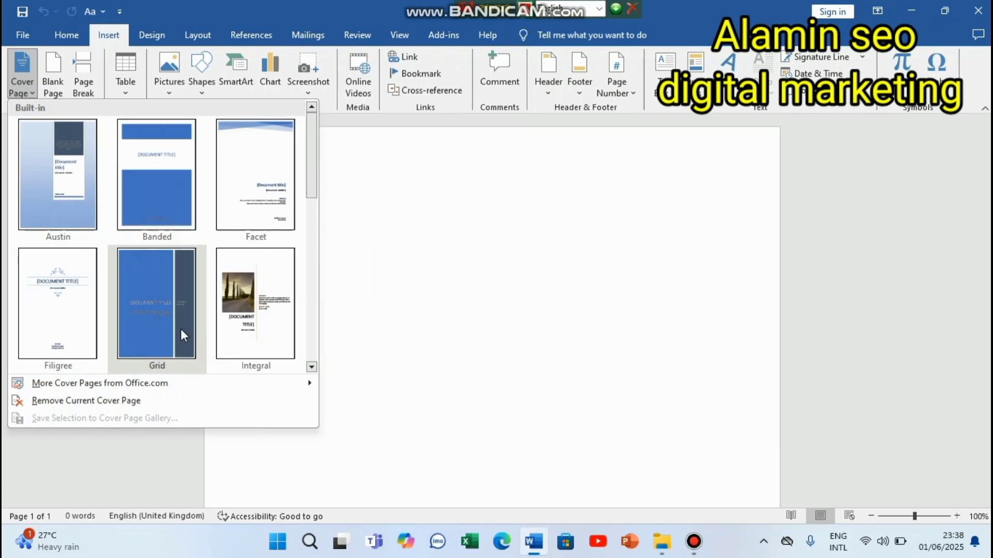
left_click(78, 324)
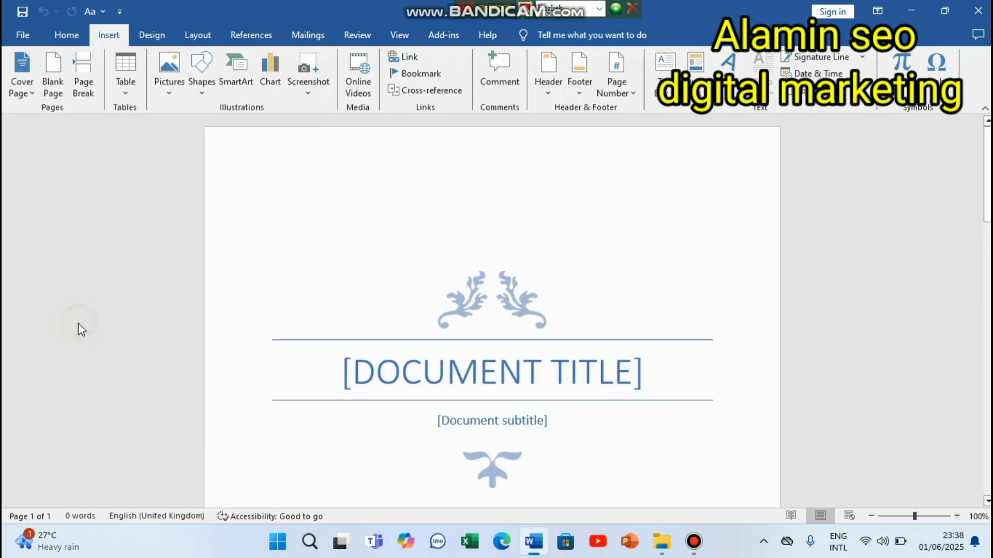
- Delete the document title placeholder from the Filigree cover page
left_click(612, 331)
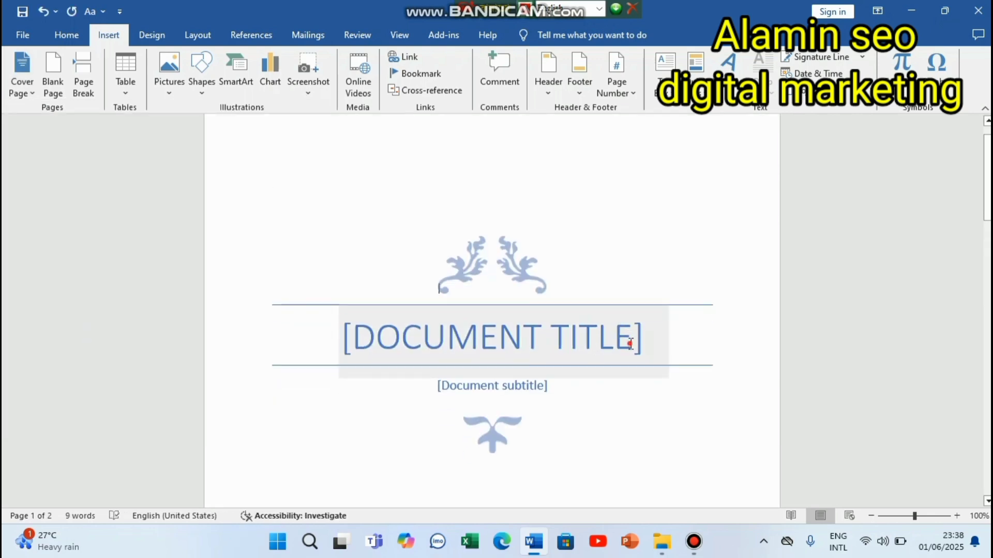
triple_click(635, 336)
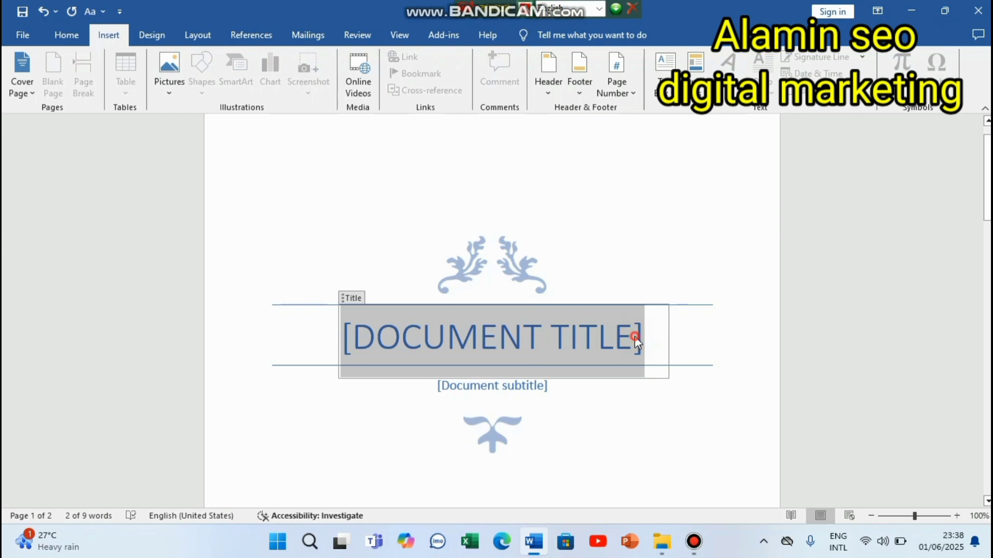
key("Delete")
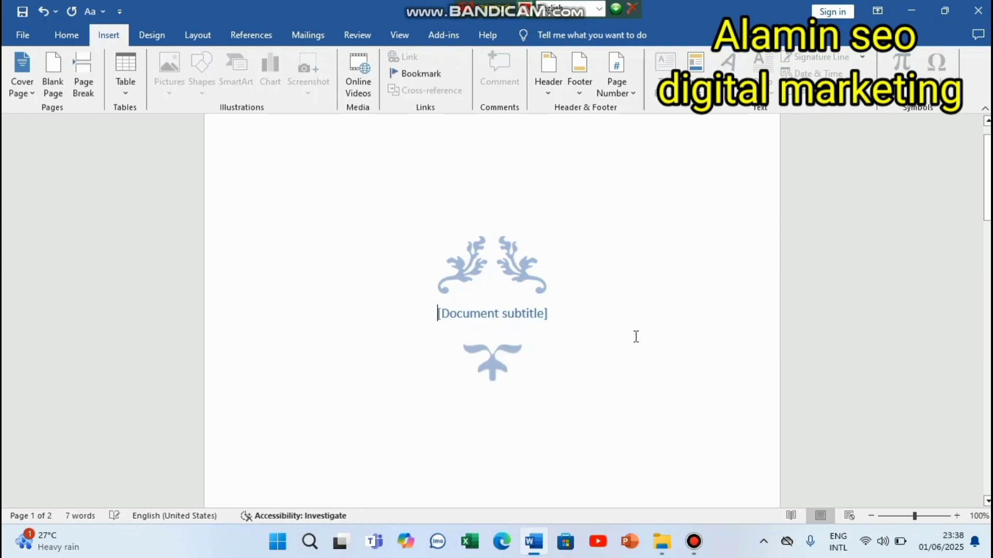
type("a")
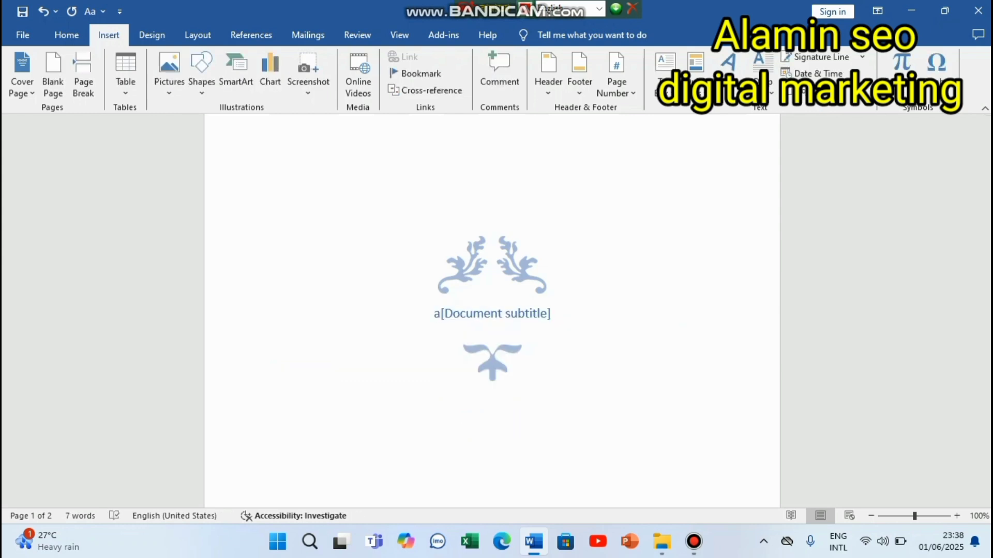
key("BackSpace")
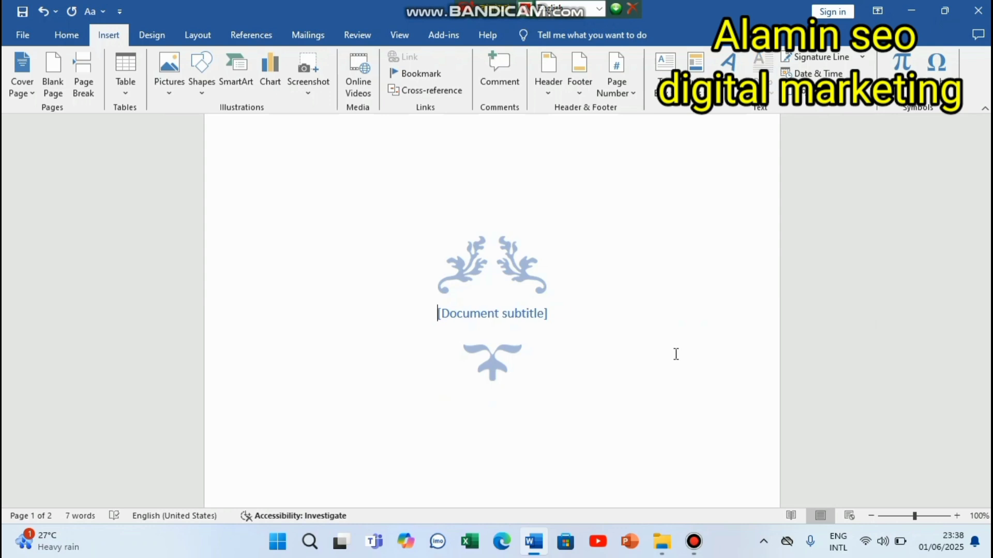
- Replace the cover page's subtitle placeholder with "Alamin seo digital merketing"
left_click(549, 313)
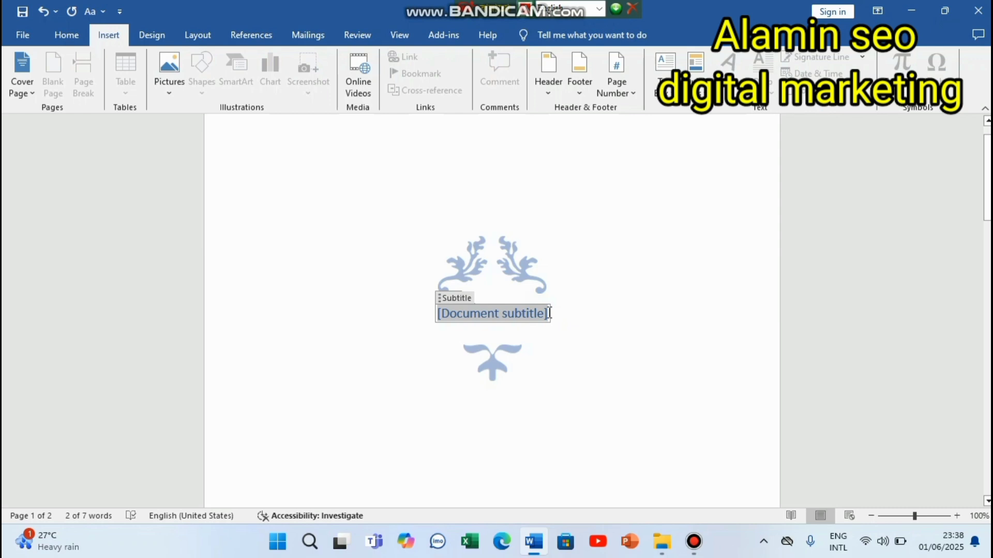
key("BackSpace")
type("al")
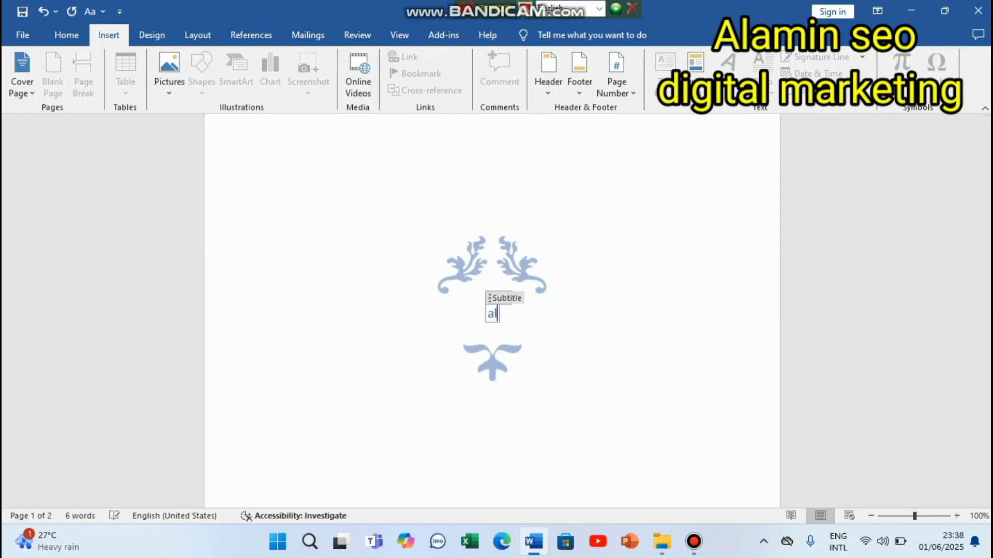
type("am")
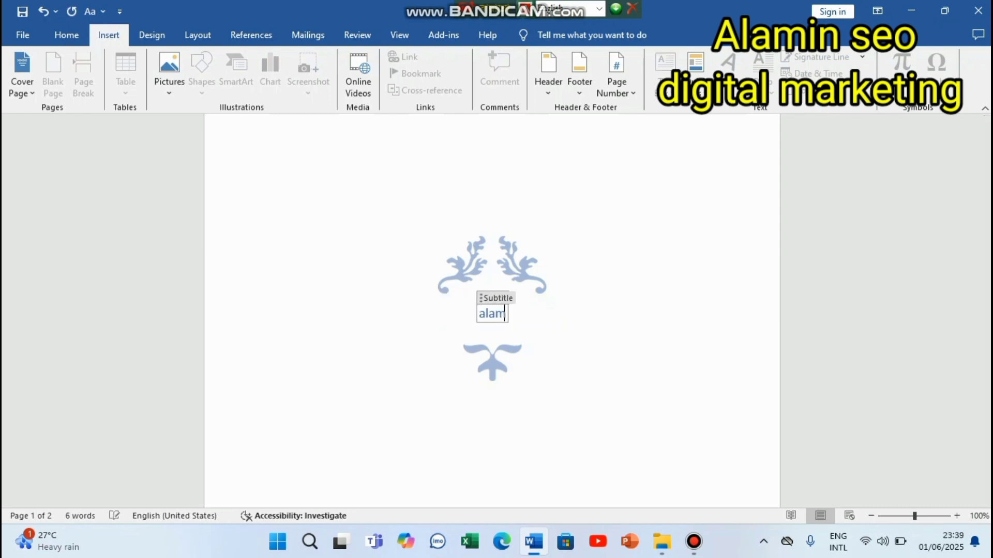
type("in se")
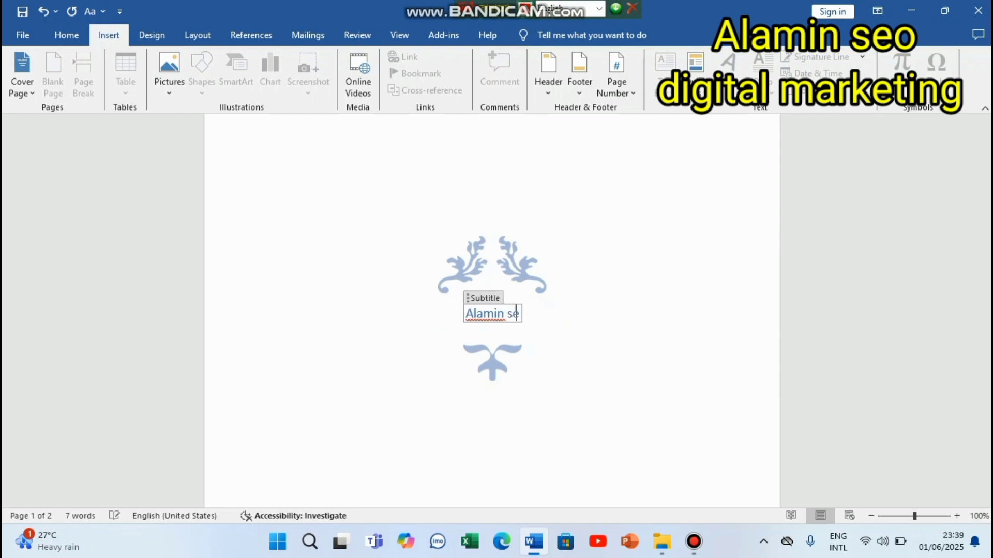
type("o di")
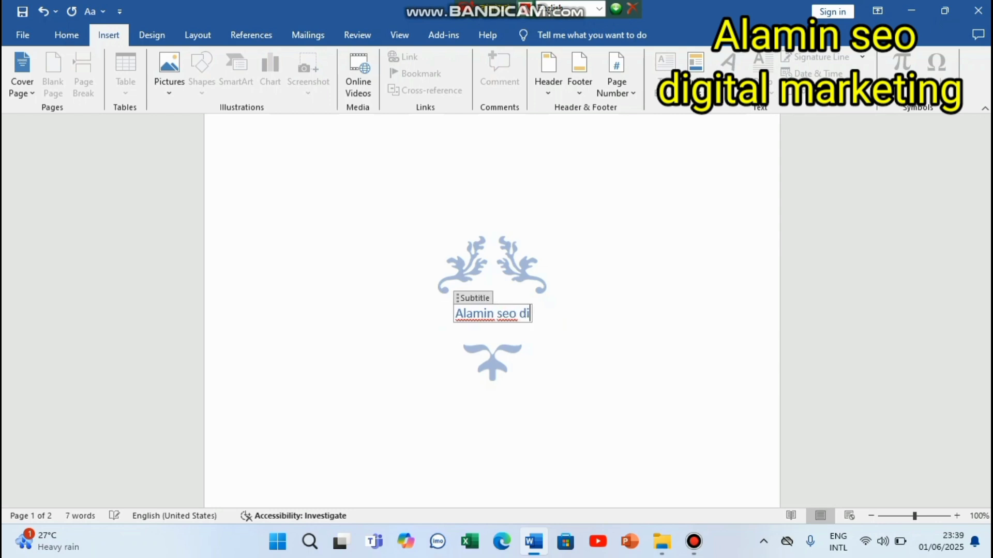
type("gital")
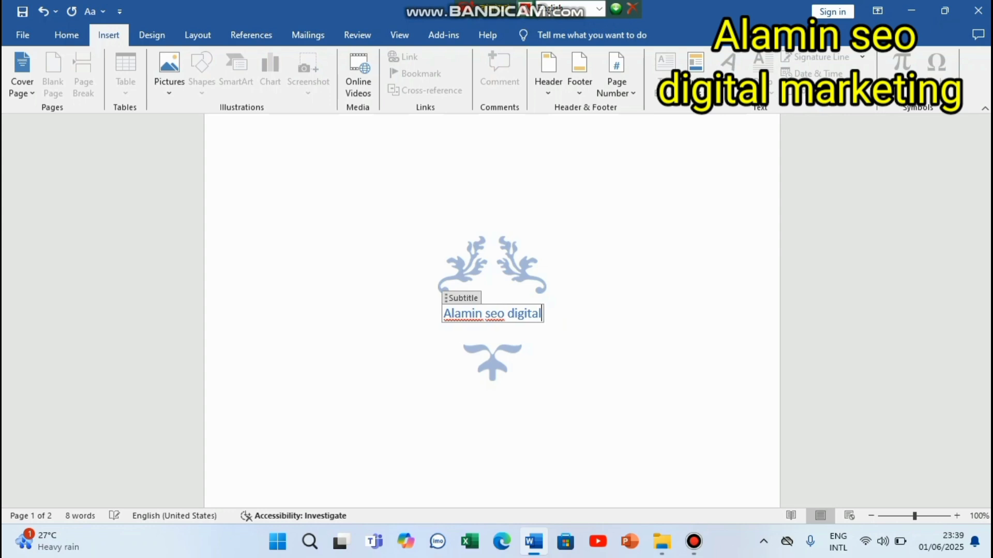
type(" mae")
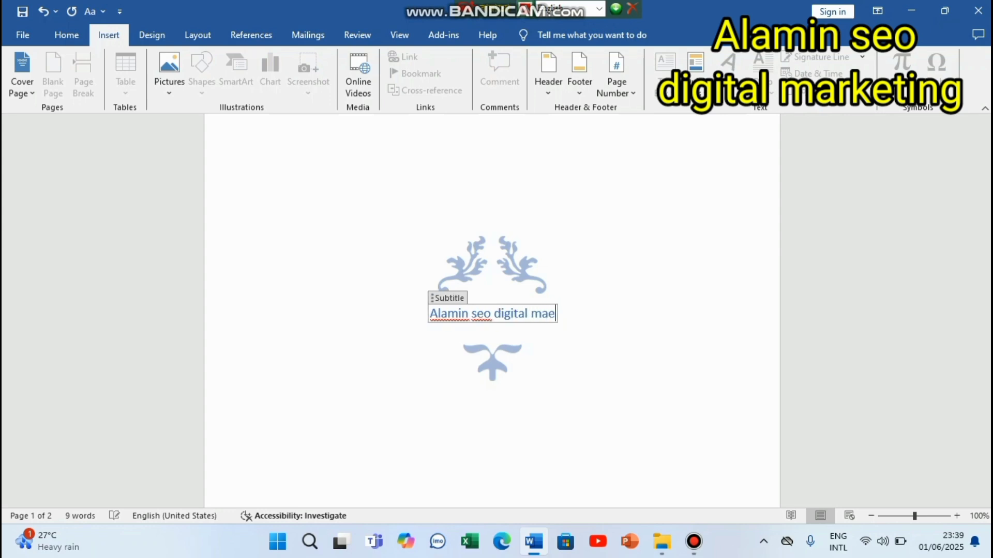
key("BackSpace")
key("BackSpace")
type("erketing")
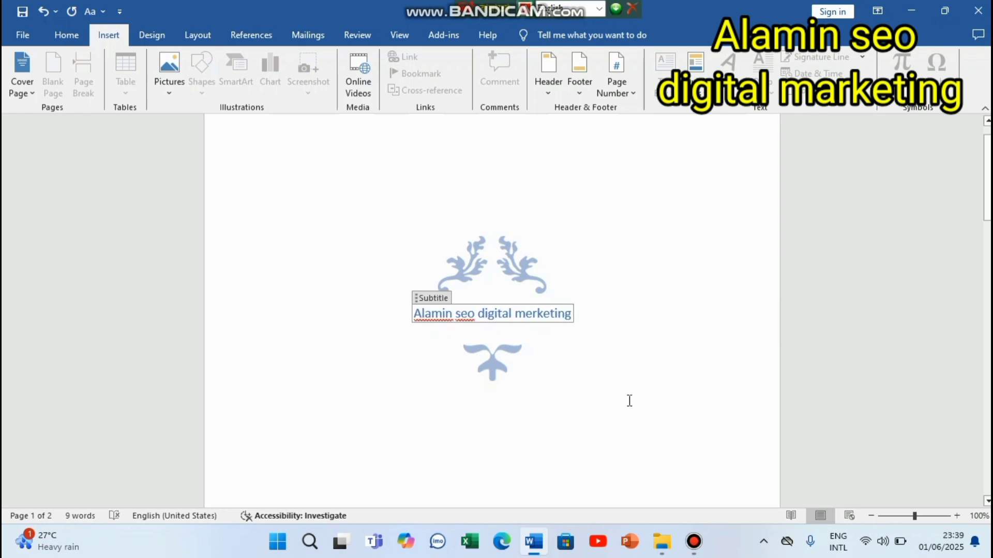
left_click(561, 371)
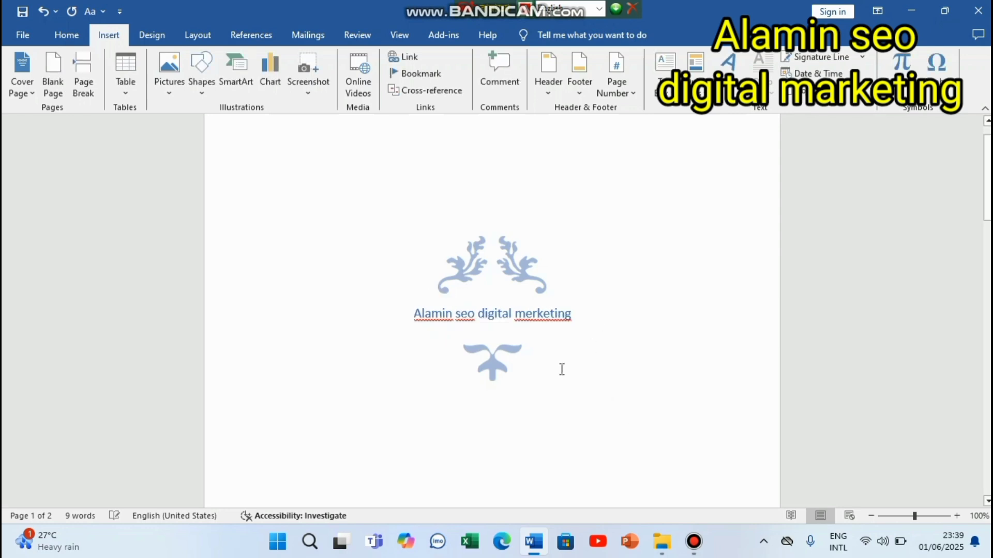
- Replace the company name placeholder near the foot of the cover page with "ALAMIN COMPANY"
scroll(546, 316, "down", 3)
scroll(546, 316, "down", 6)
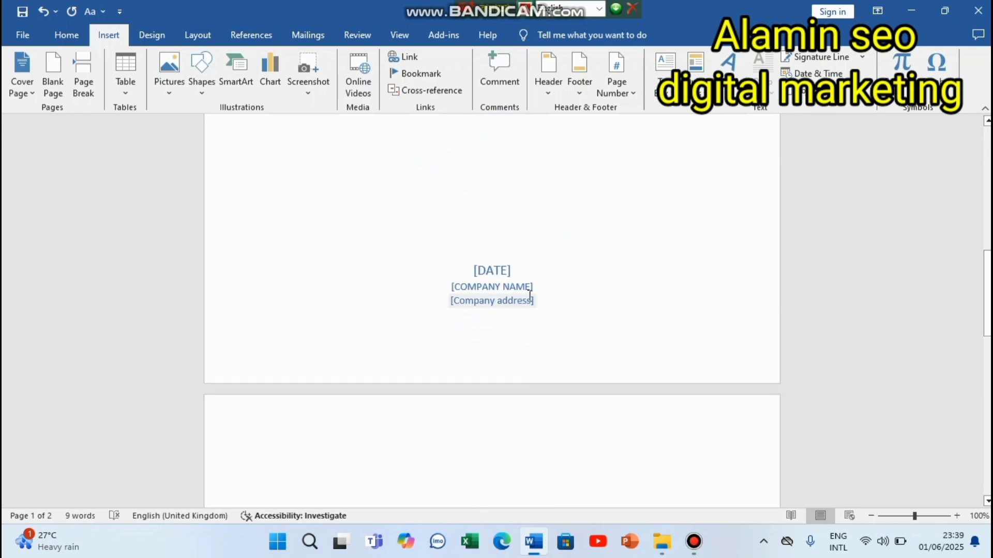
left_click(503, 287)
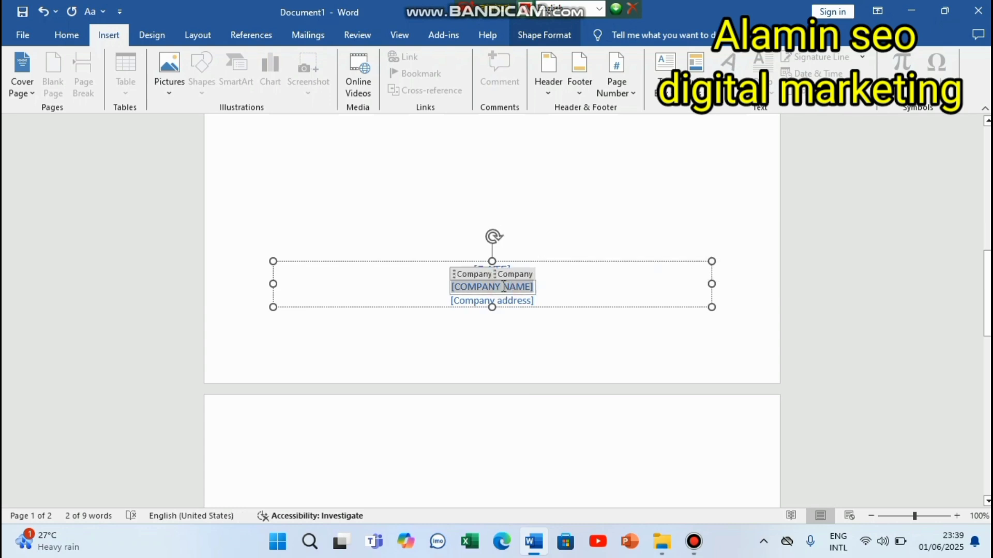
key("BackSpace")
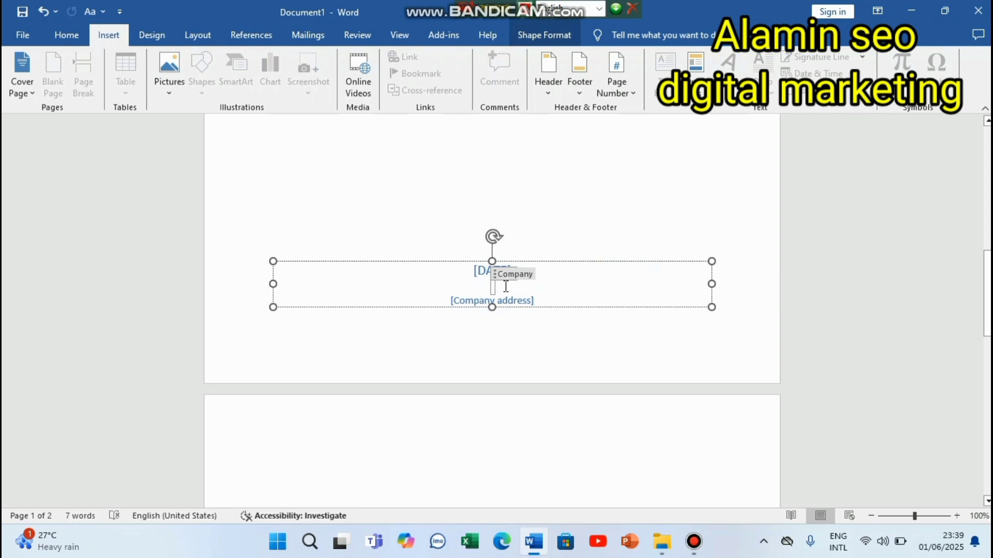
type("ALAMIN")
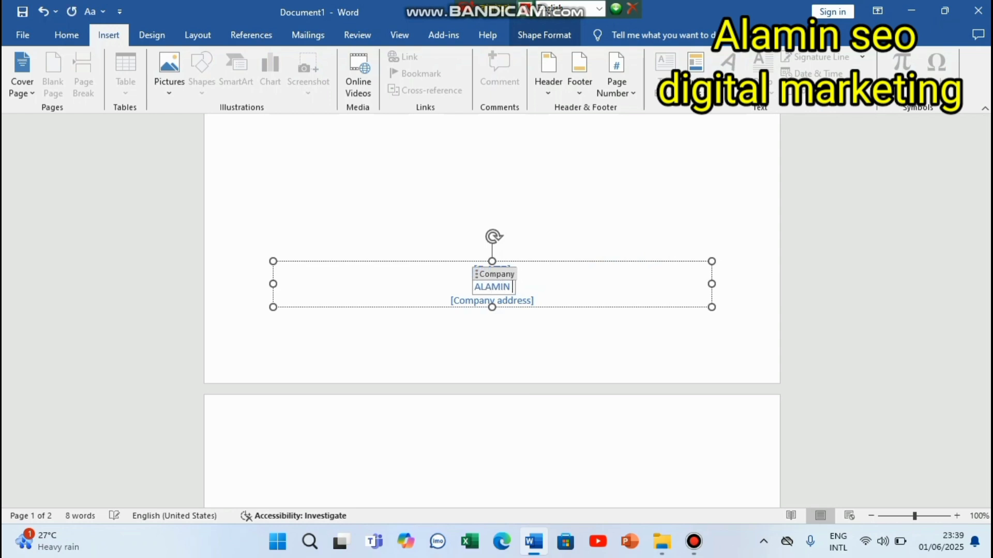
type(" COMP")
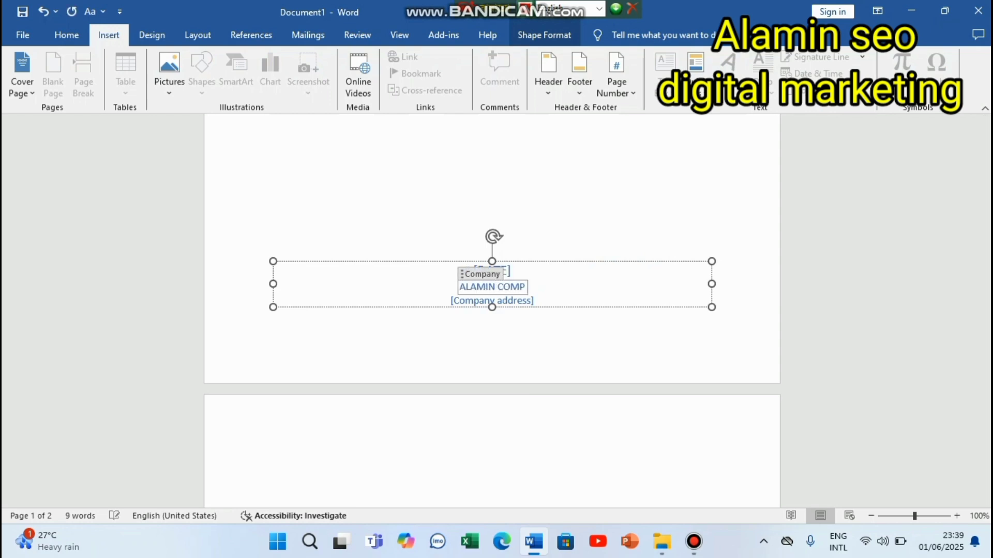
type("ANY")
left_click(562, 284)
- Replace the company address placeholder below the company name with the company's address
left_click(529, 302)
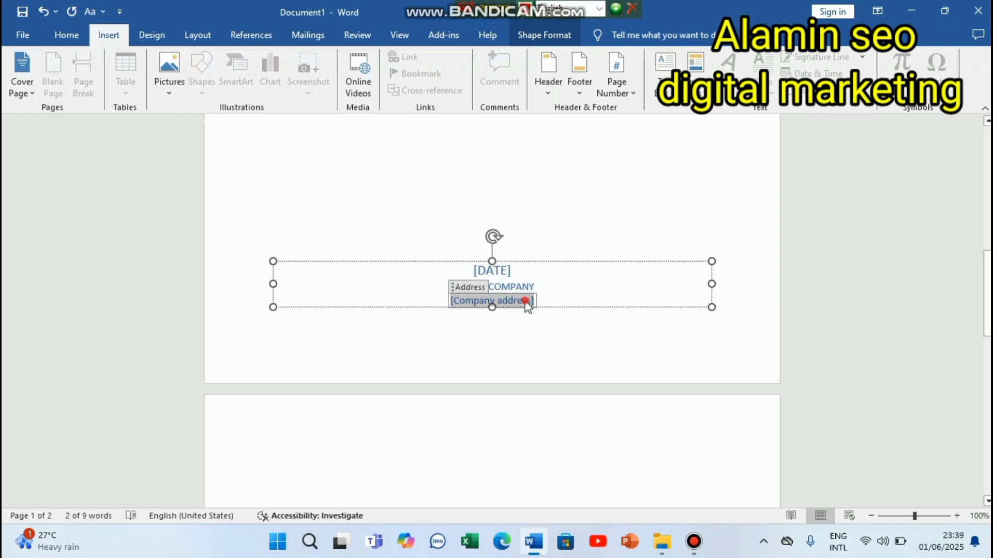
key("BackSpace")
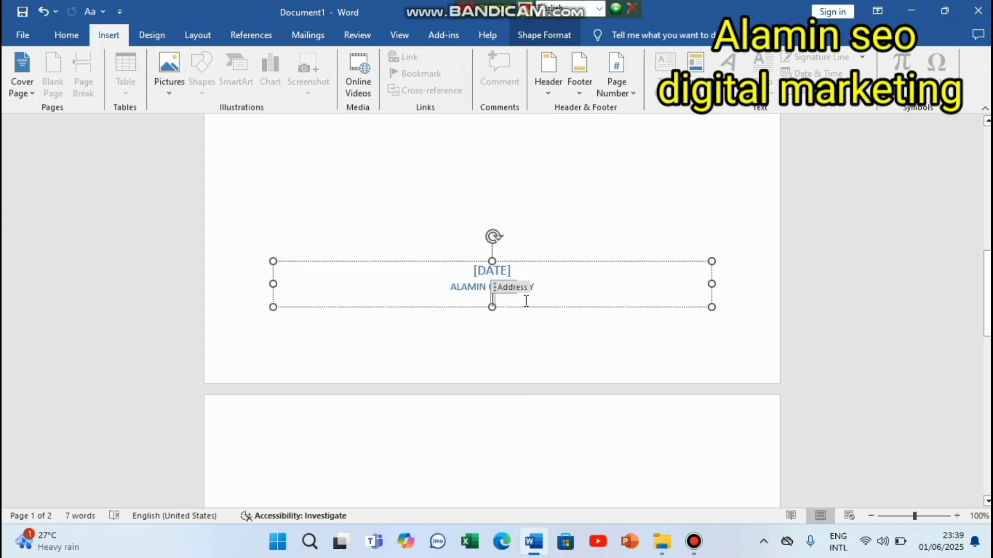
type("na")
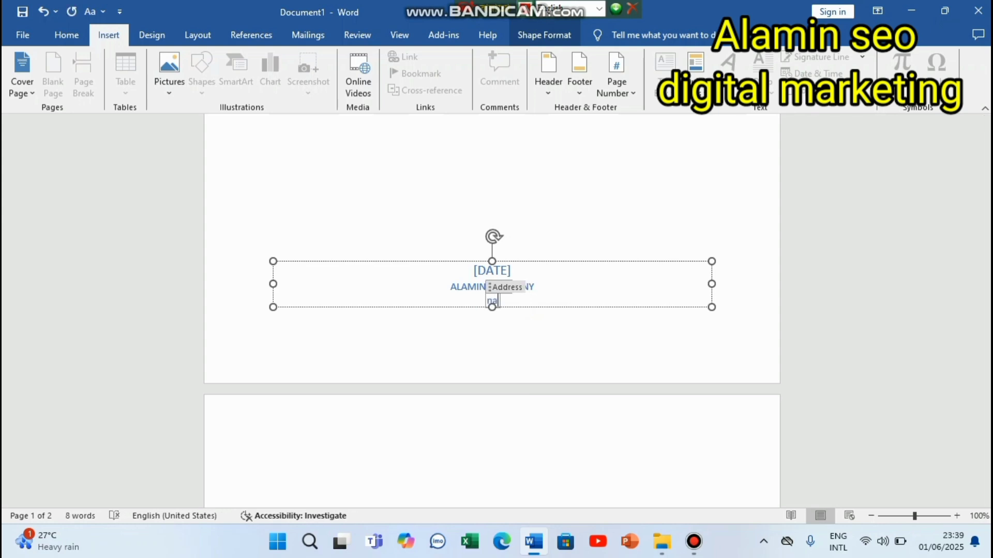
key("BackSpace")
key("BackSpace")
key("BackSpace")
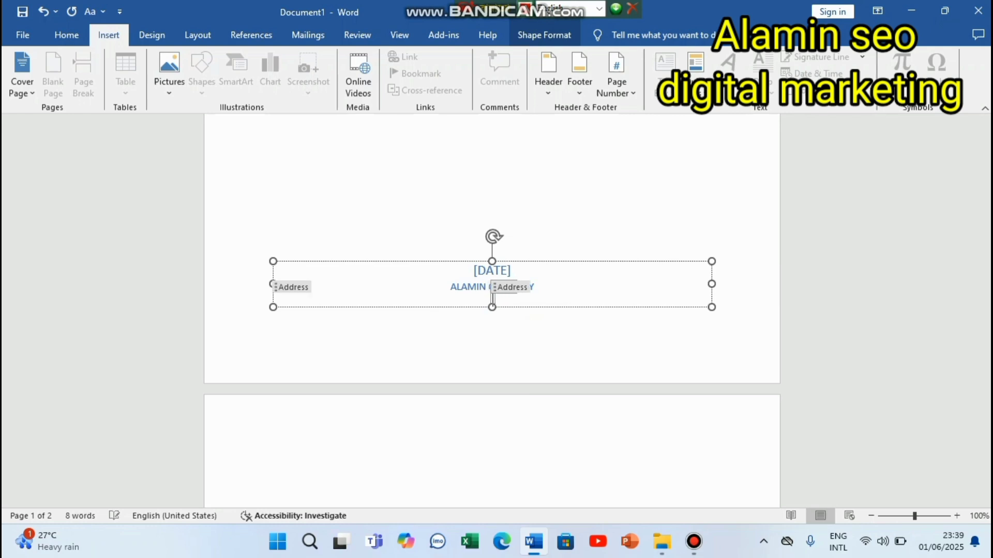
type("N")
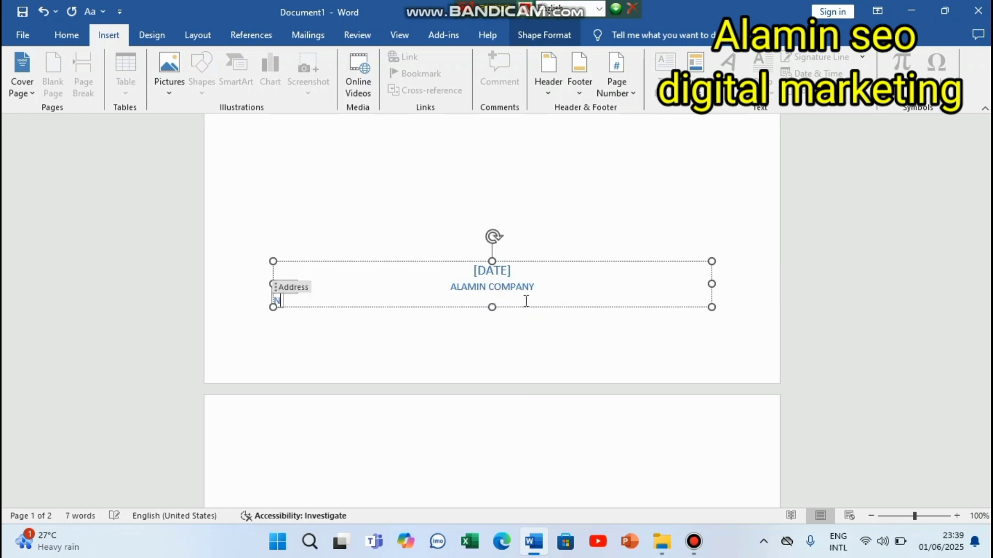
type("arayan gang")
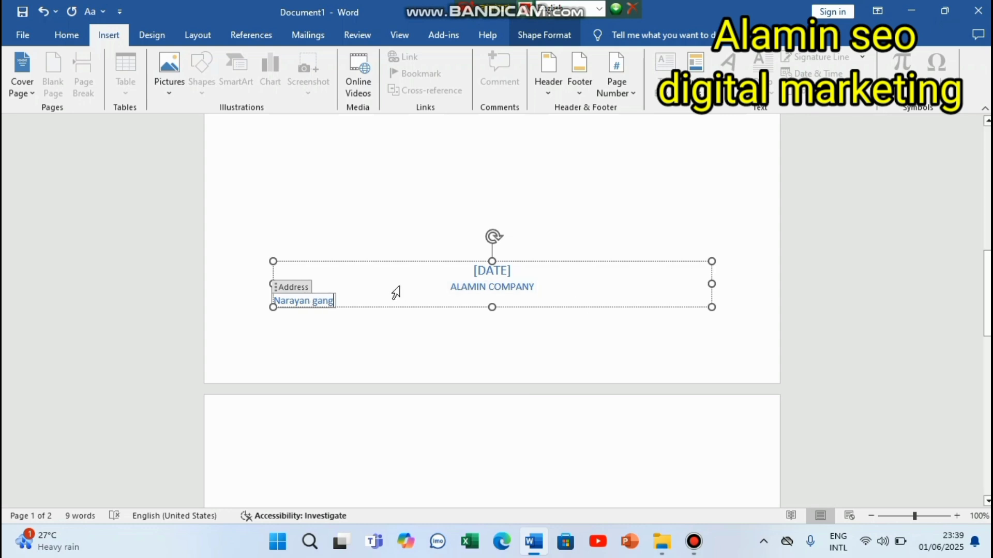
- Clear the address, company name and date from the text box at the foot of the cover page
left_click(491, 272)
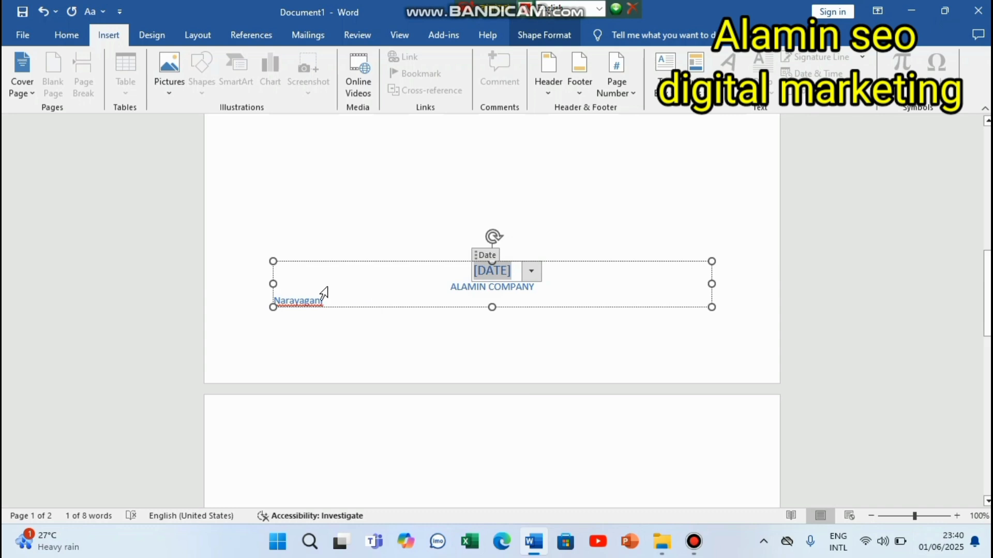
left_click(332, 299)
key("BackSpace")
key("BackSpace")
key("BackSpace")
key("BackSpace")
key("BackSpace")
key("BackSpace")
key("BackSpace")
key("BackSpace")
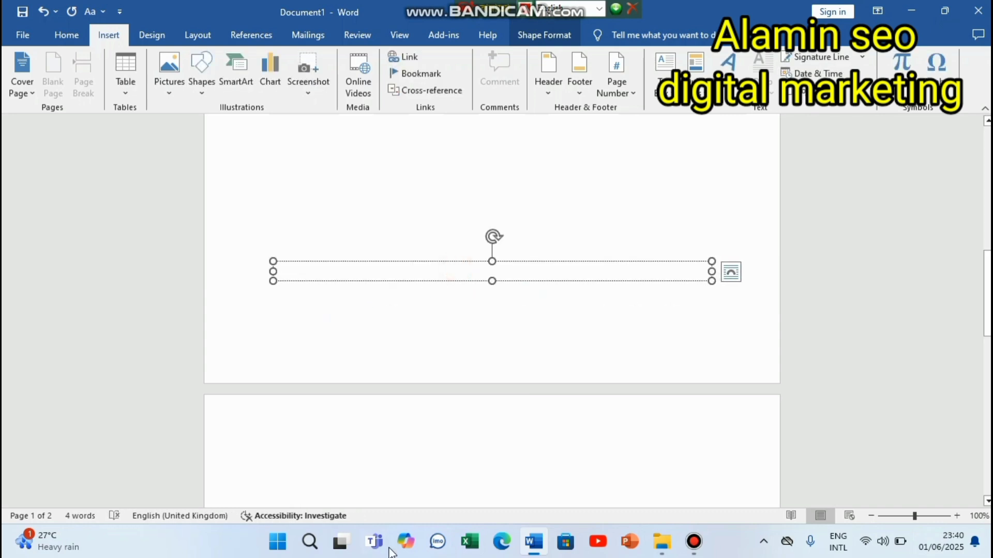
- Replace the current cover page with the built-in Motion cover page
left_click(24, 79)
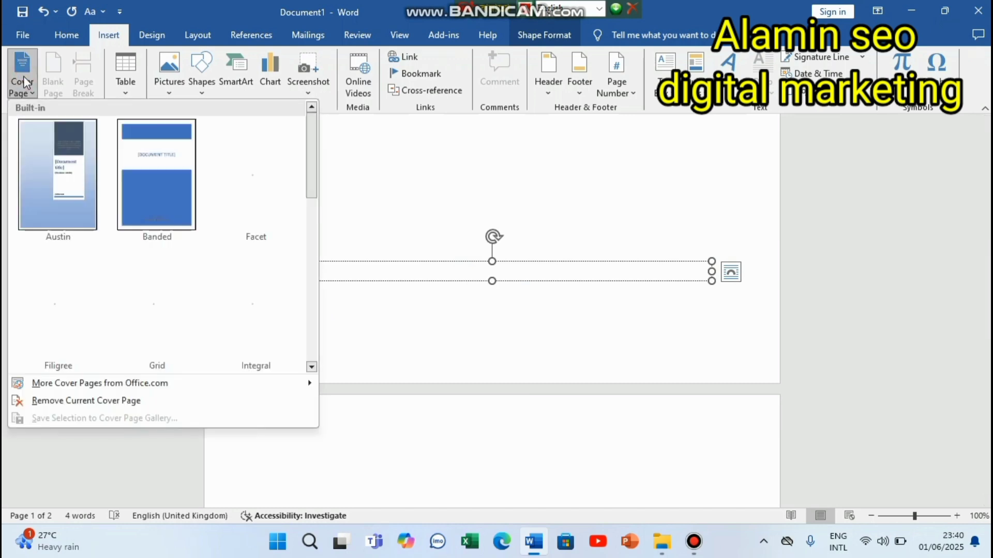
scroll(185, 228, "down", 5)
scroll(185, 230, "up", 3)
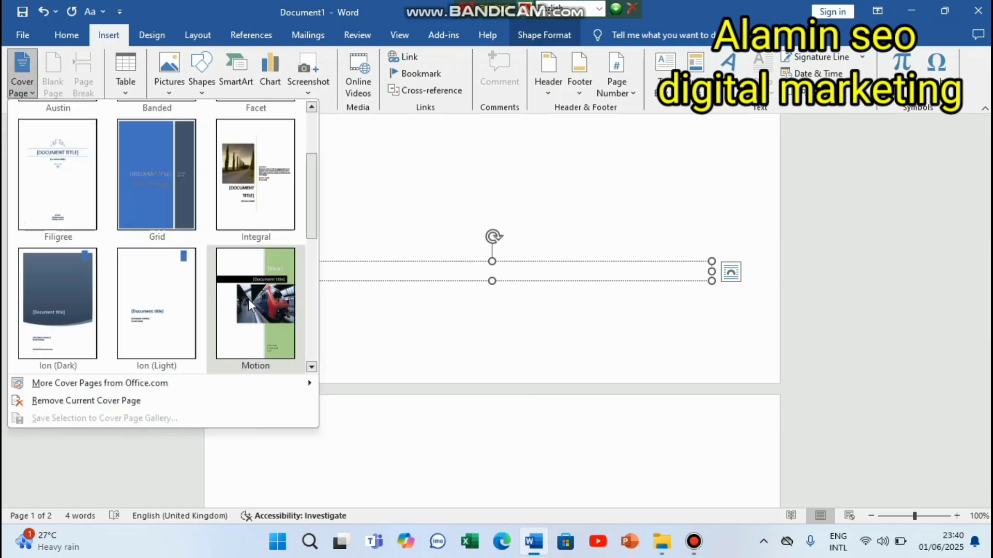
left_click(248, 299)
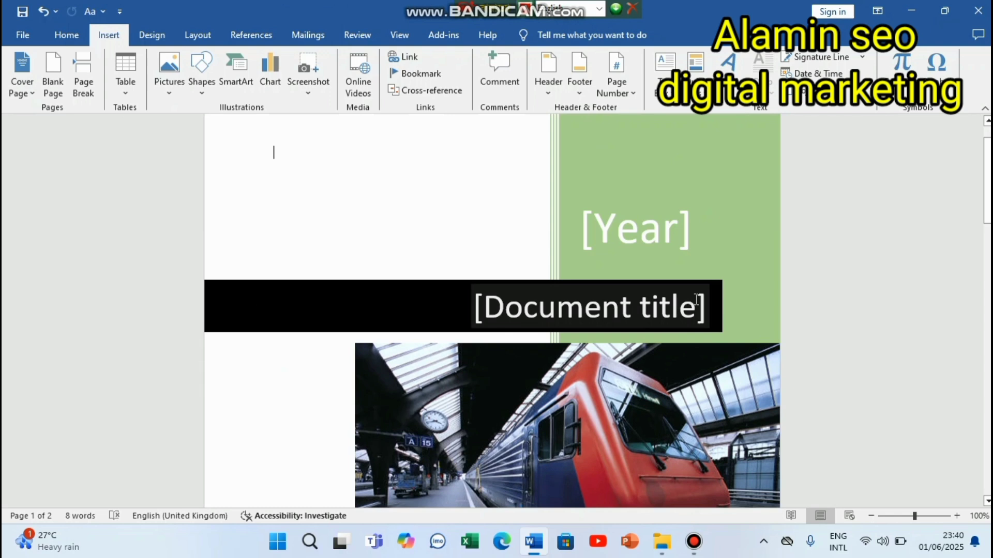
- Replace the document title placeholder in the black band of the cover page with "Alamin car"
left_click(630, 205)
left_click(586, 325)
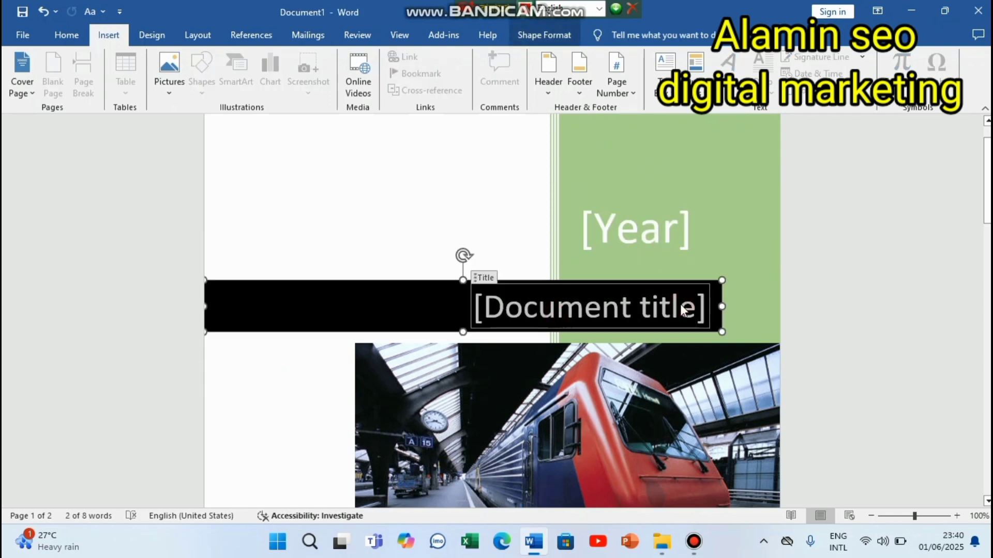
key("BackSpace")
type("a")
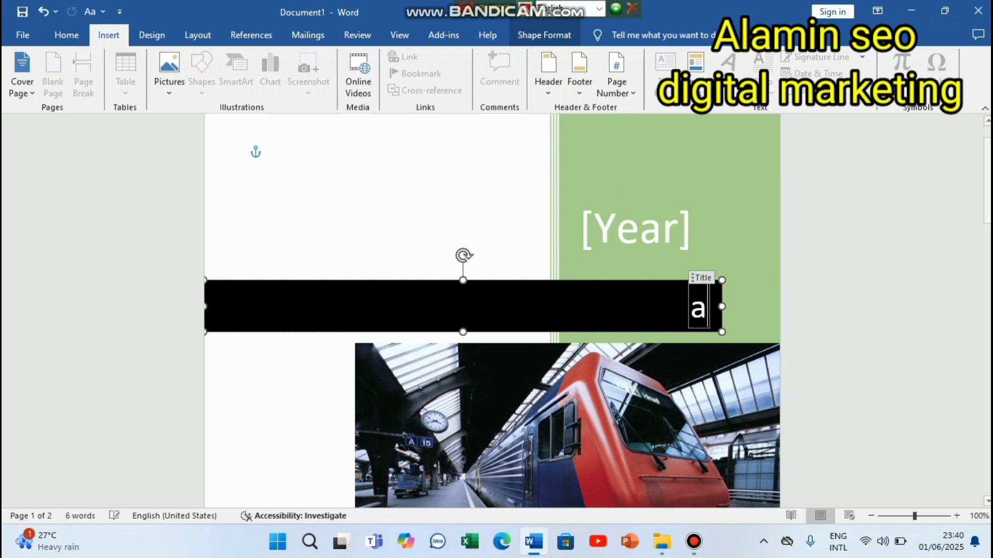
type("lam")
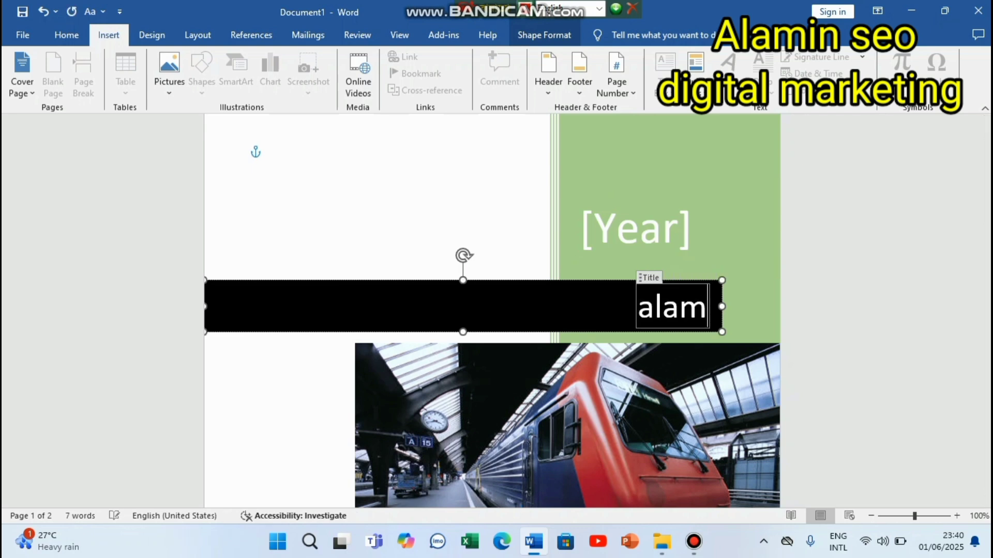
type("in ")
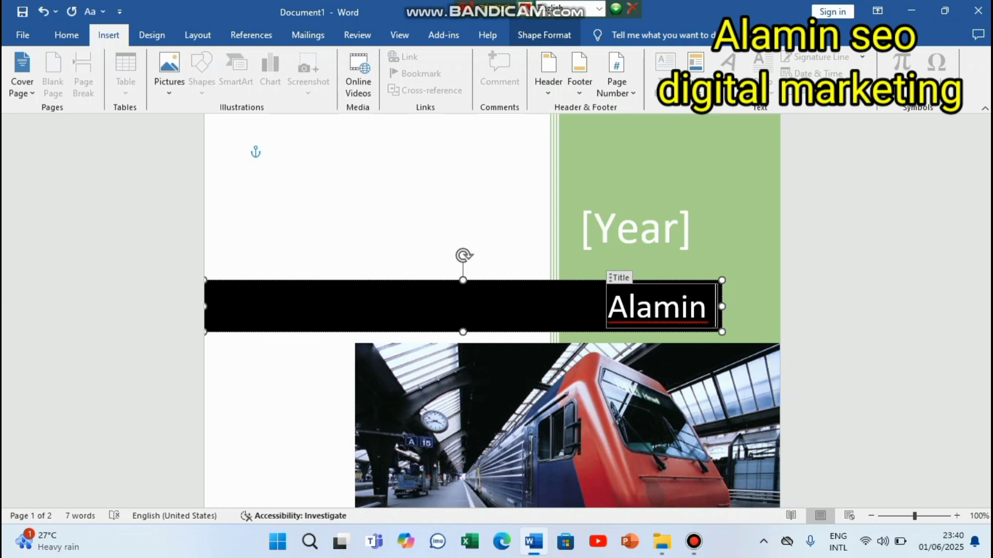
type("car")
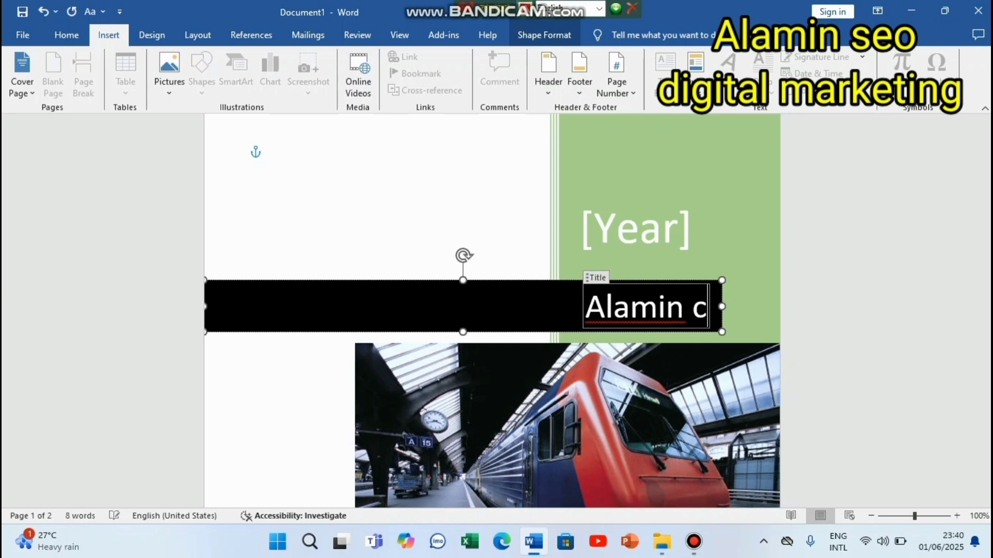
left_click(884, 326)
scroll(884, 326, "down", 1)
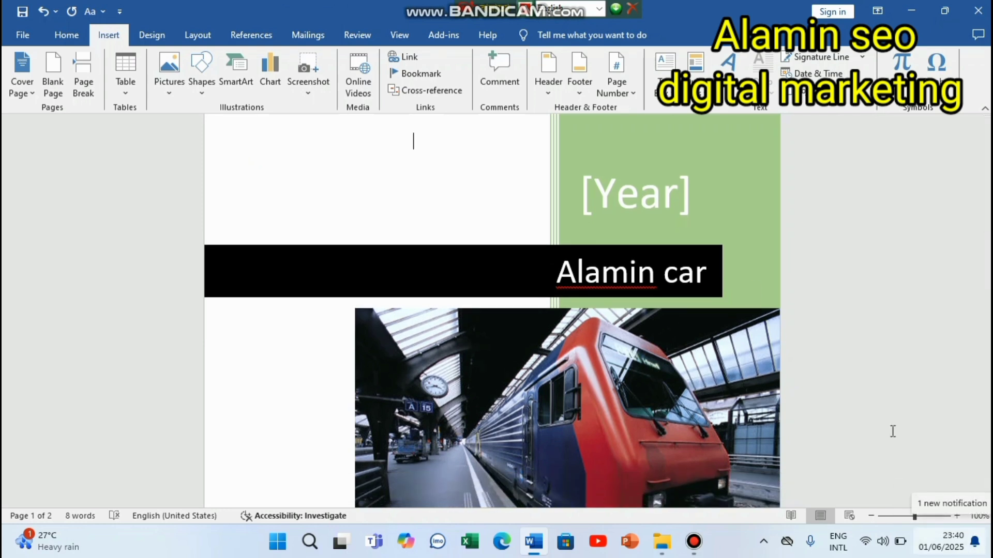
left_click(31, 92)
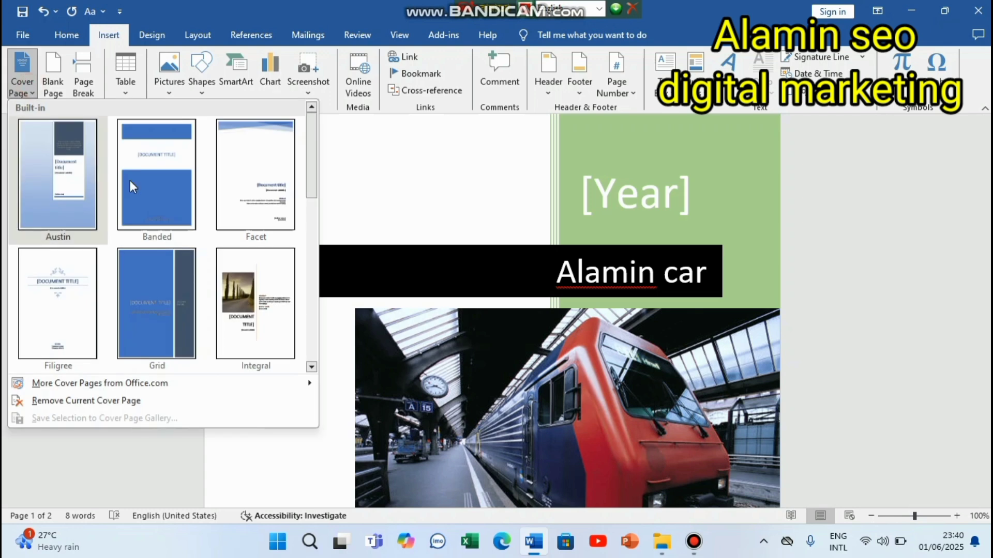
scroll(230, 227, "down", 5)
scroll(231, 221, "up", 3)
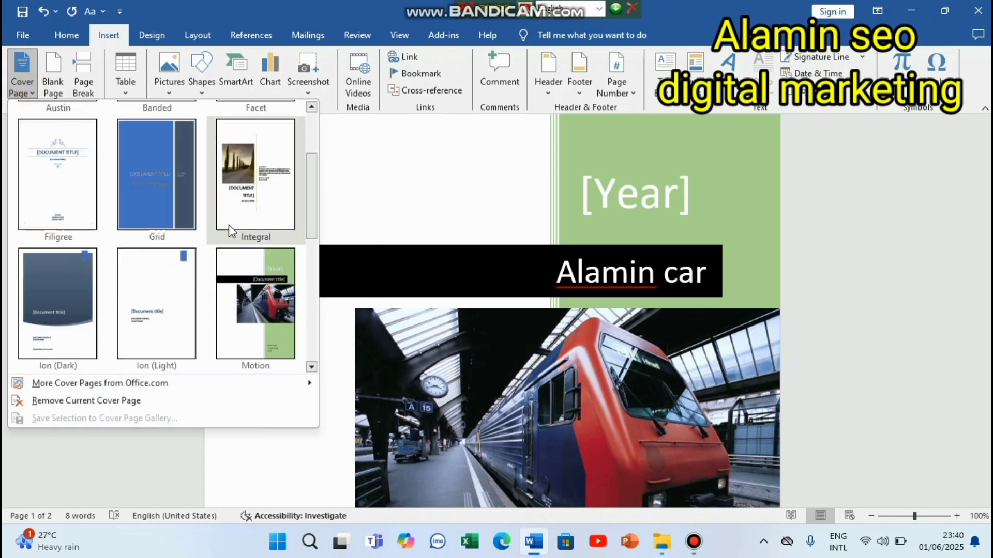
scroll(230, 222, "down", 3)
scroll(227, 230, "up", 5)
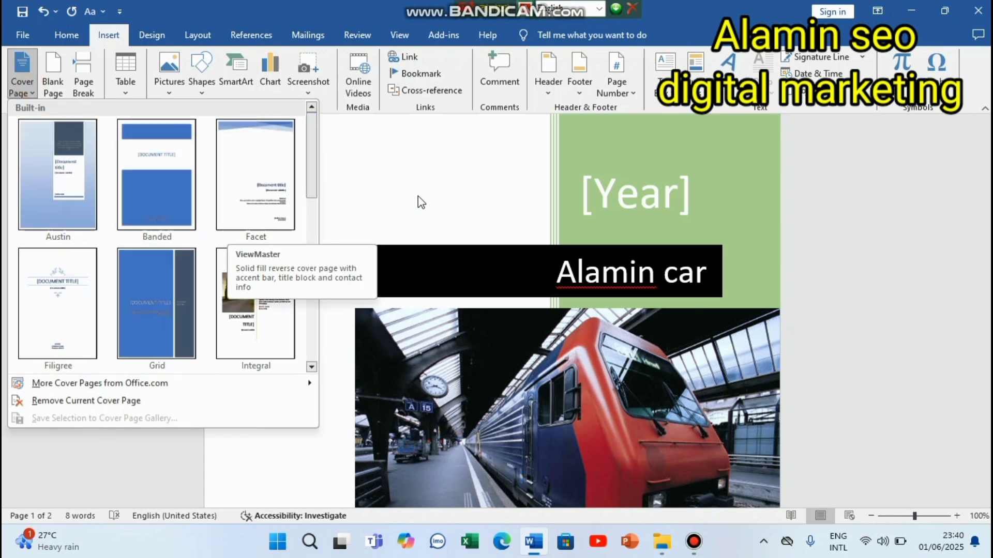
left_click(830, 236)
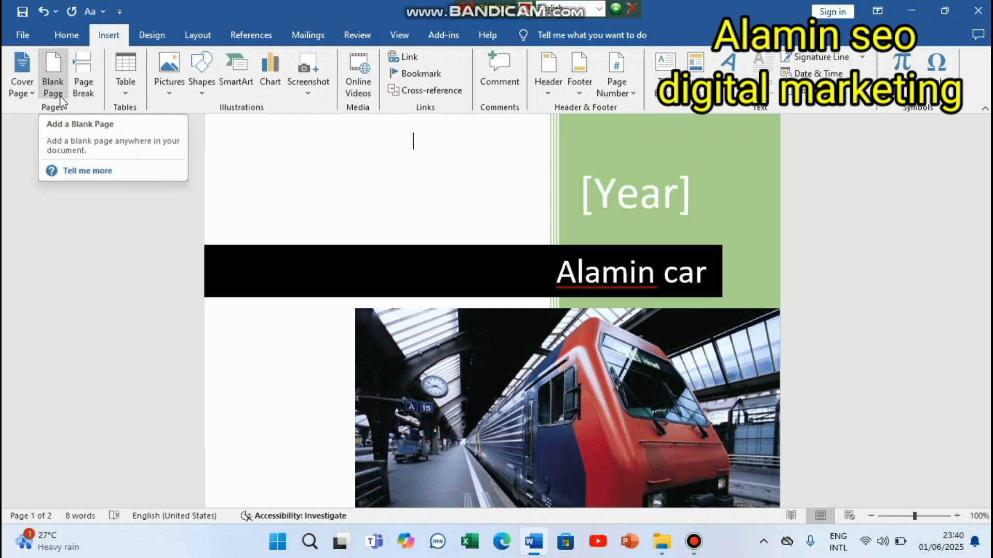
- Insert a blank page following the Motion cover page and check the resulting pages
left_click_drag(987, 192, 883, 141)
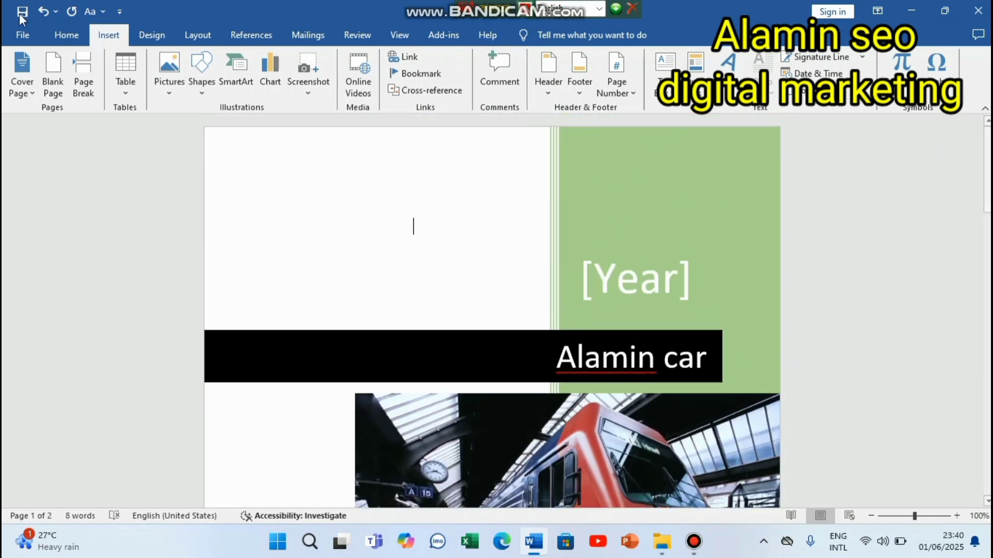
left_click(52, 83)
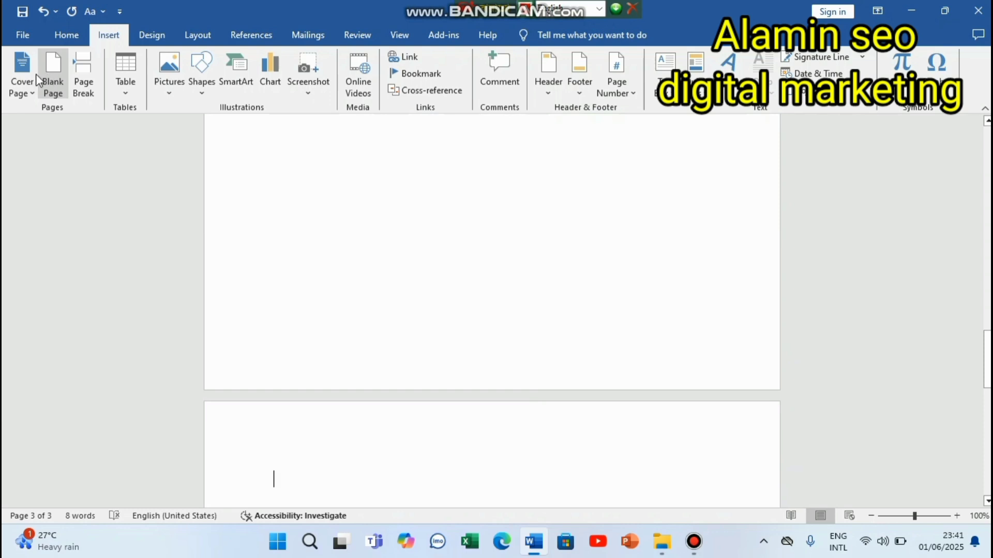
scroll(459, 350, "down", 3)
scroll(459, 350, "up", 15)
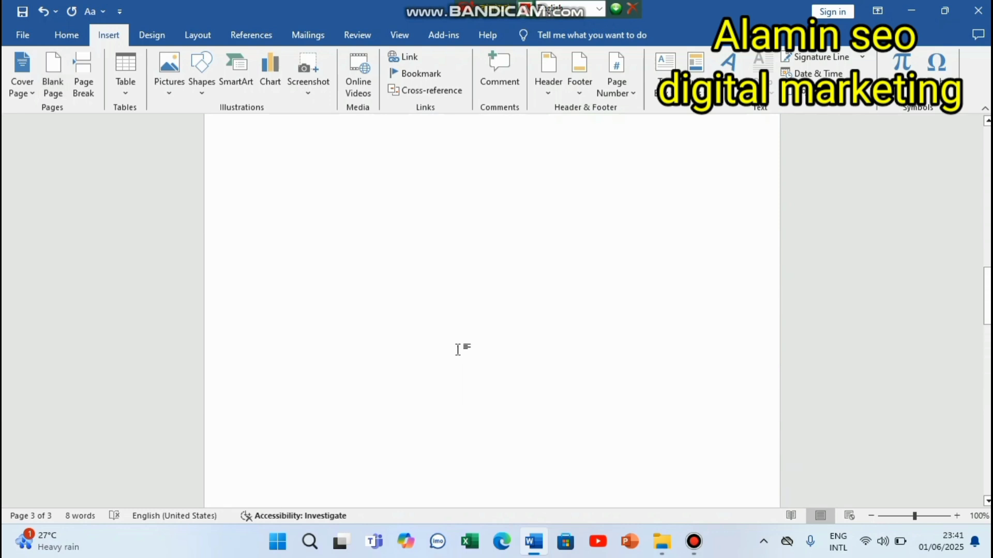
scroll(459, 350, "down", 5)
scroll(491, 310, "up", 5)
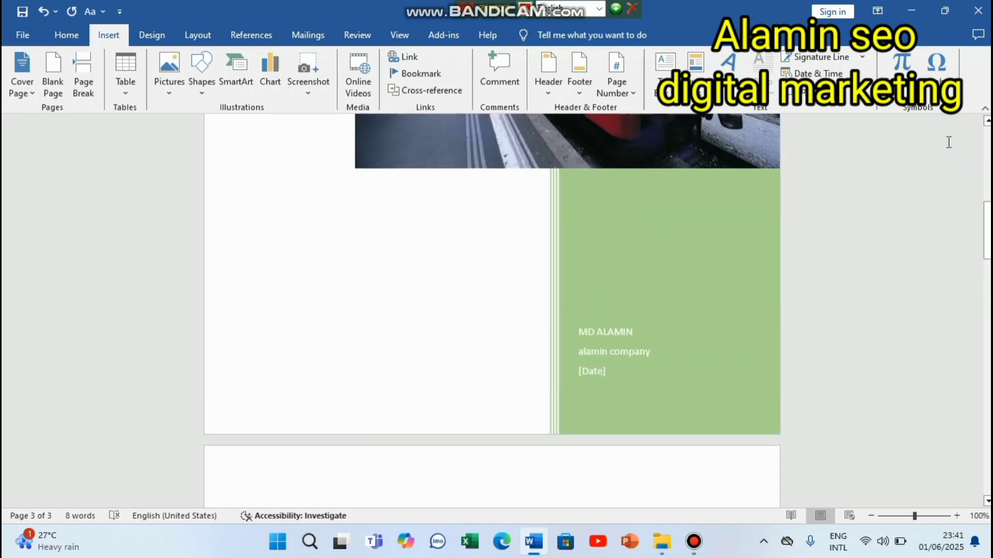
scroll(339, 140, "down", 4)
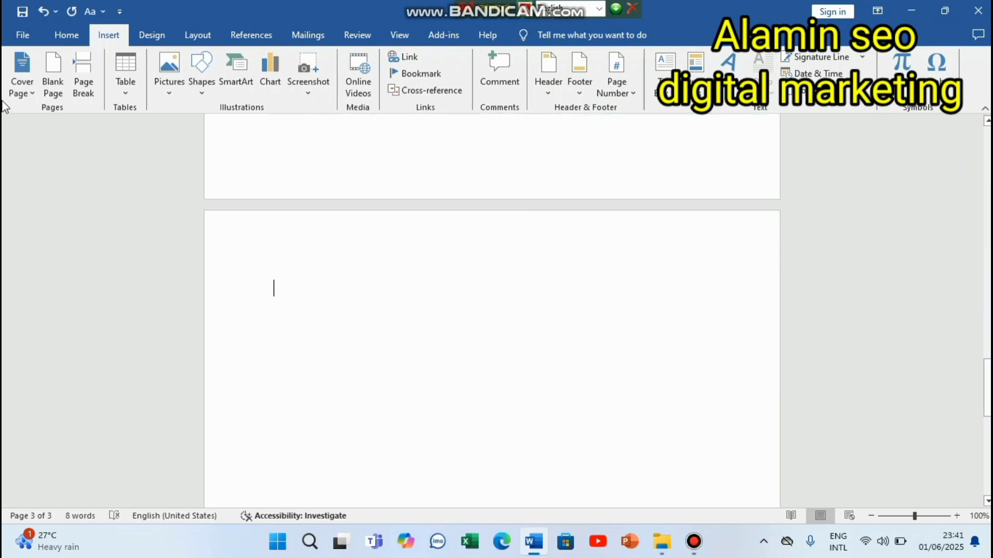
- Add another blank page at the end of the document
left_click(54, 84)
scroll(421, 417, "down", 4)
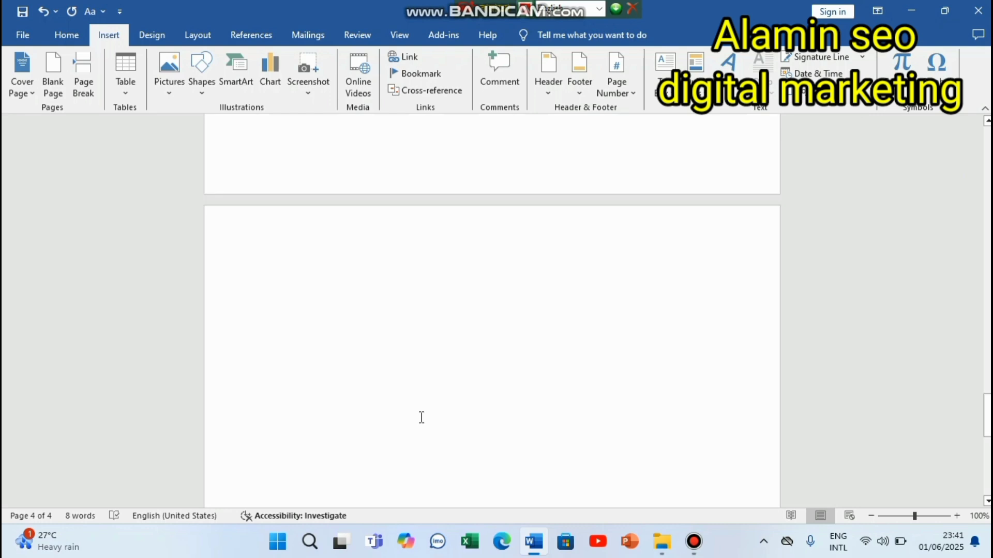
scroll(512, 381, "down", 5)
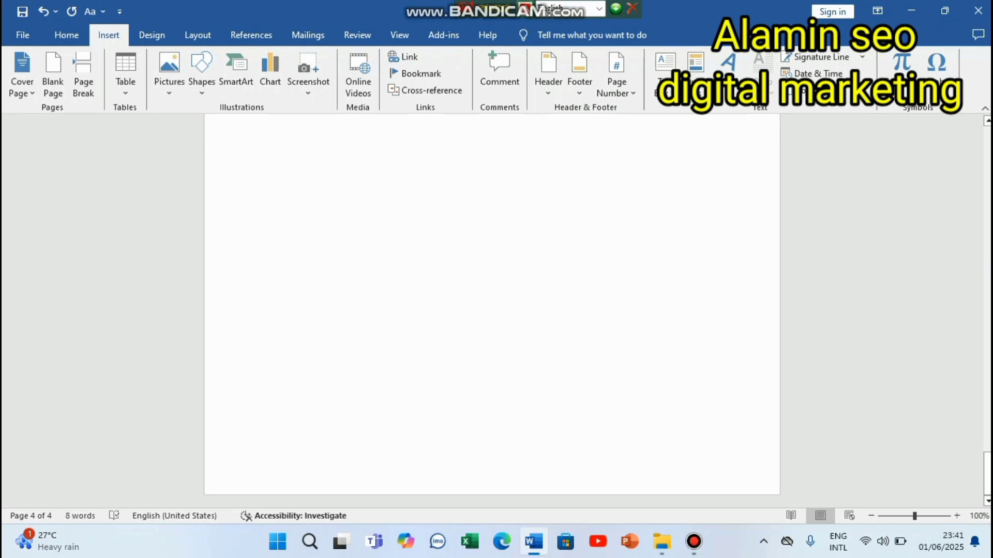
scroll(512, 381, "up", 5)
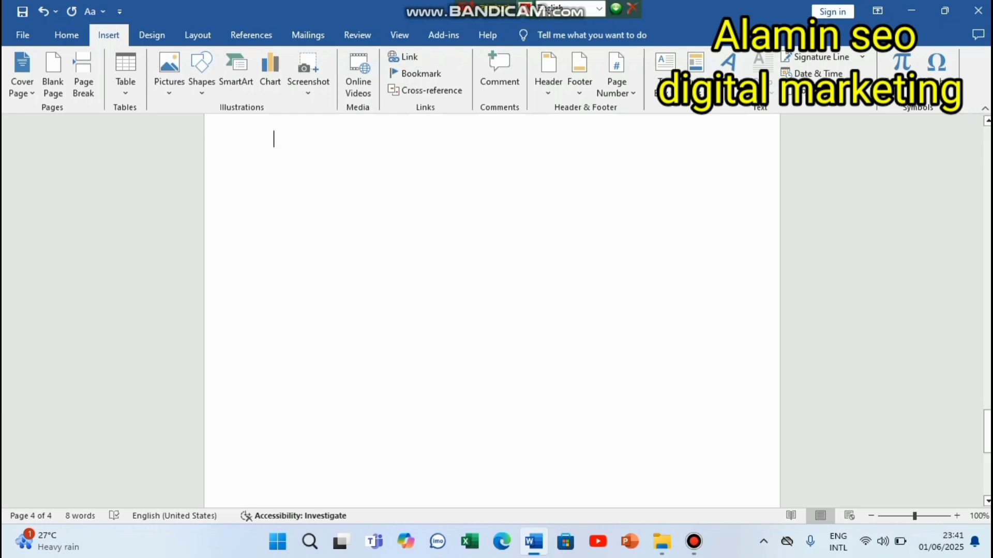
scroll(514, 248, "down", 2)
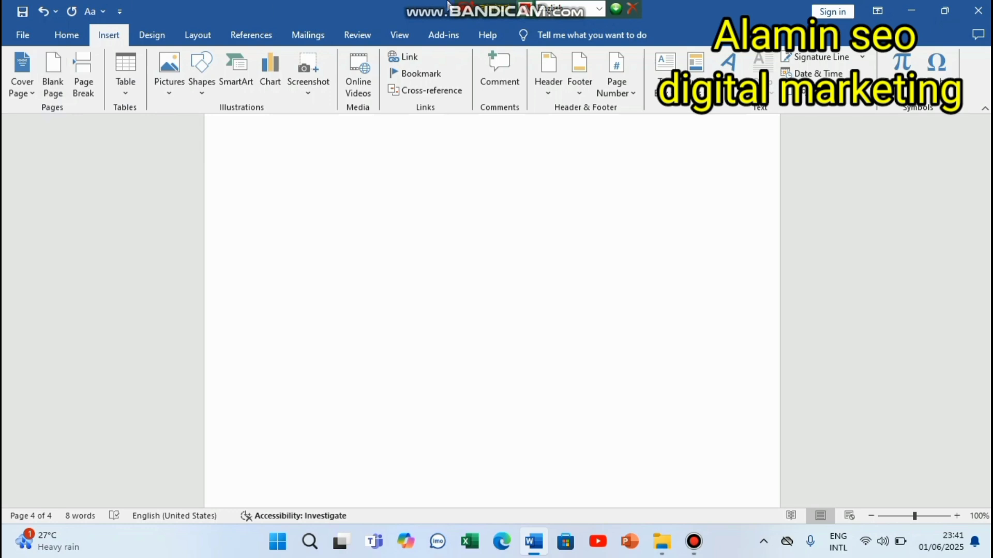
- Insert a page break on the last blank page to start a new page
left_click(77, 97)
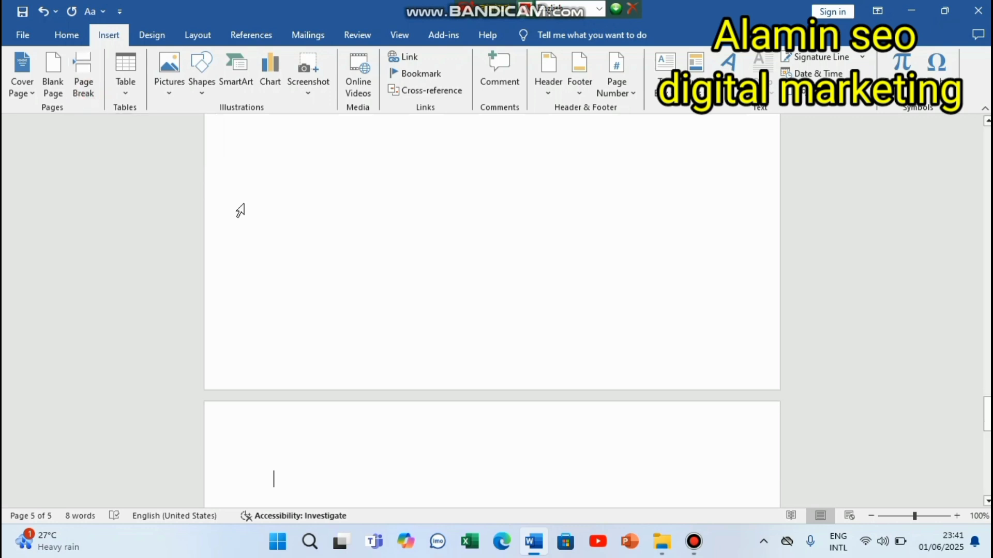
scroll(414, 439, "down", 5)
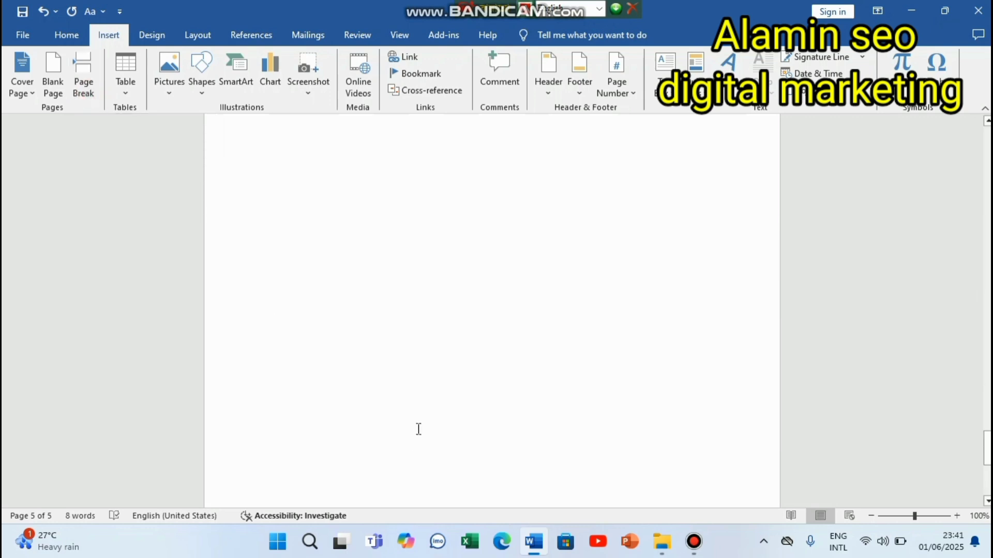
scroll(432, 416, "up", 3)
scroll(434, 425, "up", 5)
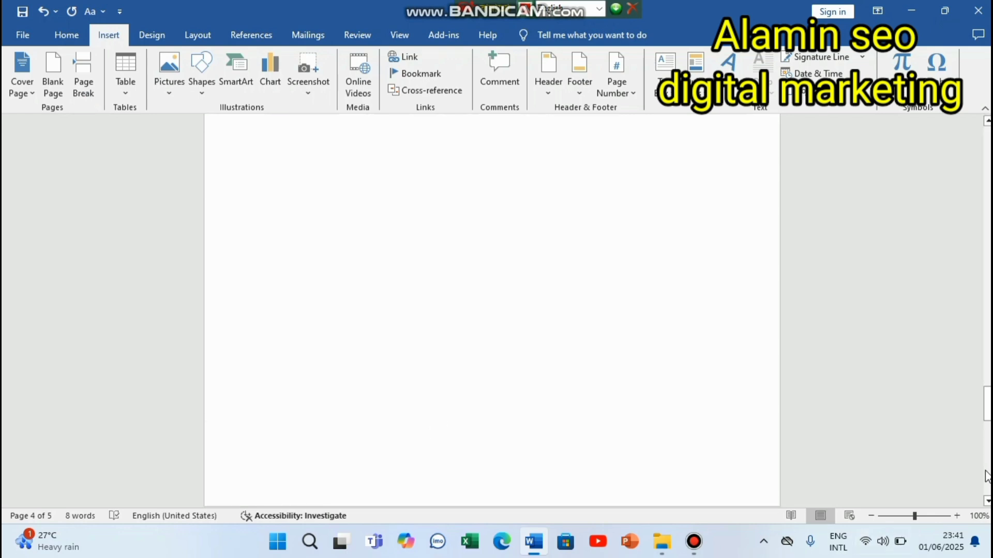
scroll(468, 356, "up", 15)
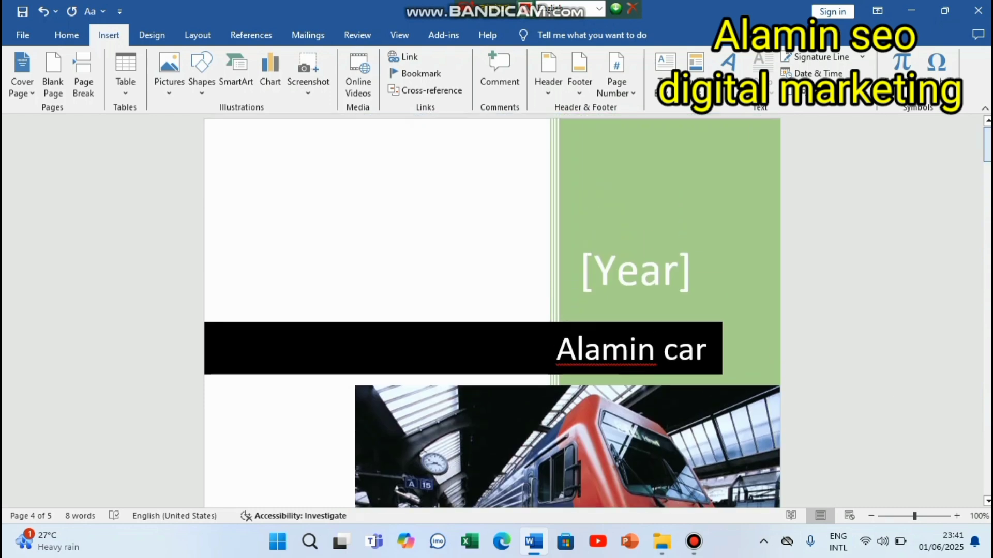
scroll(382, 317, "down", 2)
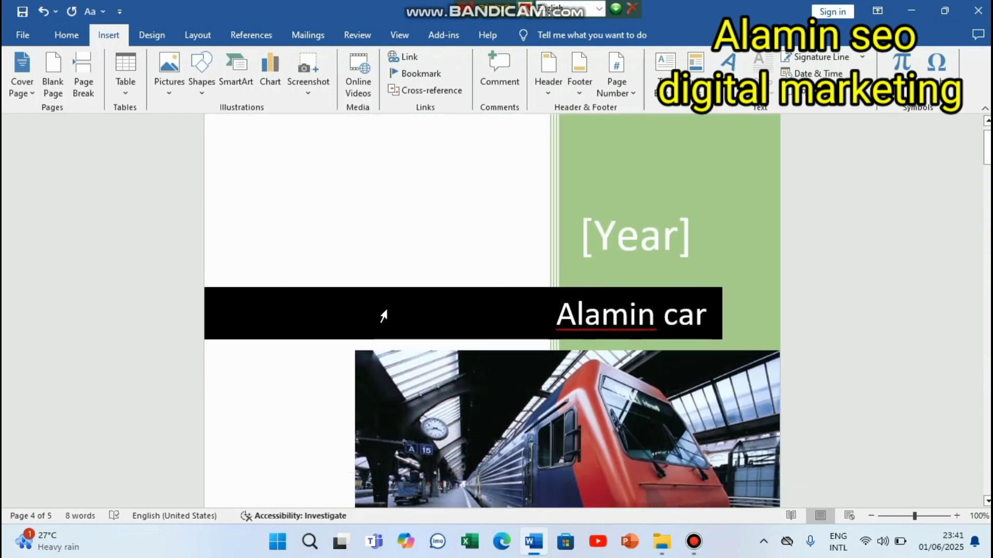
- Delete the train picture from the cover page
type("A")
left_click_drag(987, 411, 987, 143)
left_click(504, 173)
left_click(559, 471)
key("Delete")
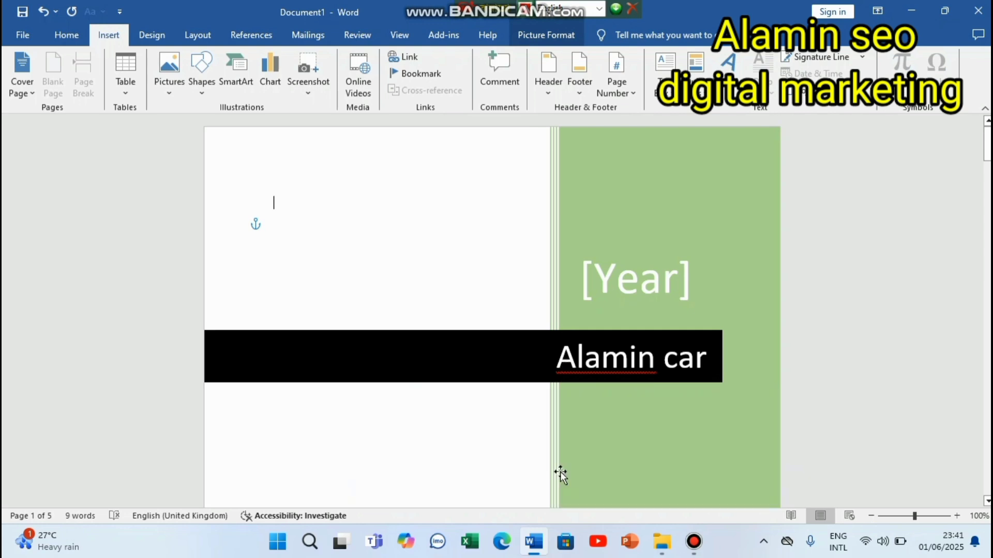
left_click(672, 285)
- Create a new blank document
left_click(23, 35)
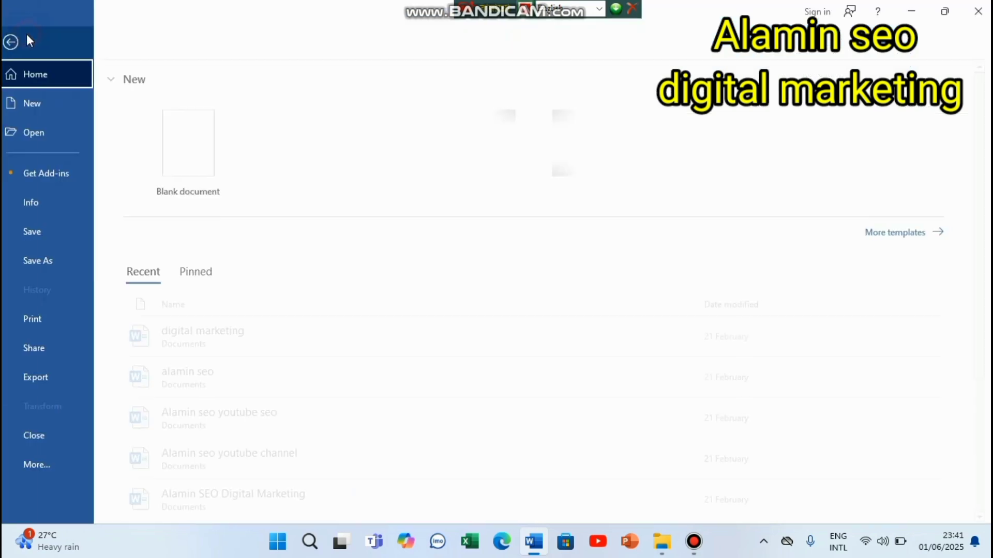
left_click(202, 144)
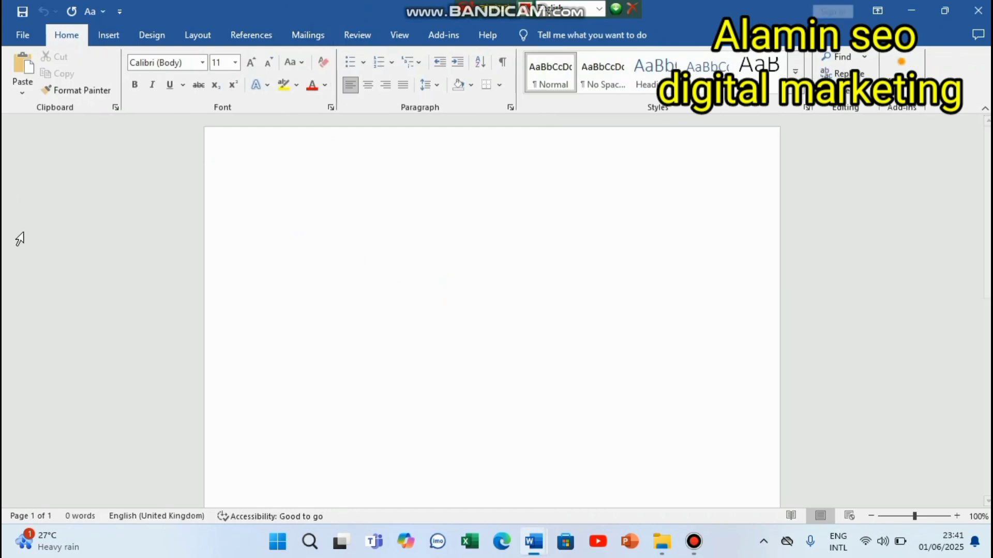
- Insert a table with four columns and five rows at the start of the blank document
left_click(101, 36)
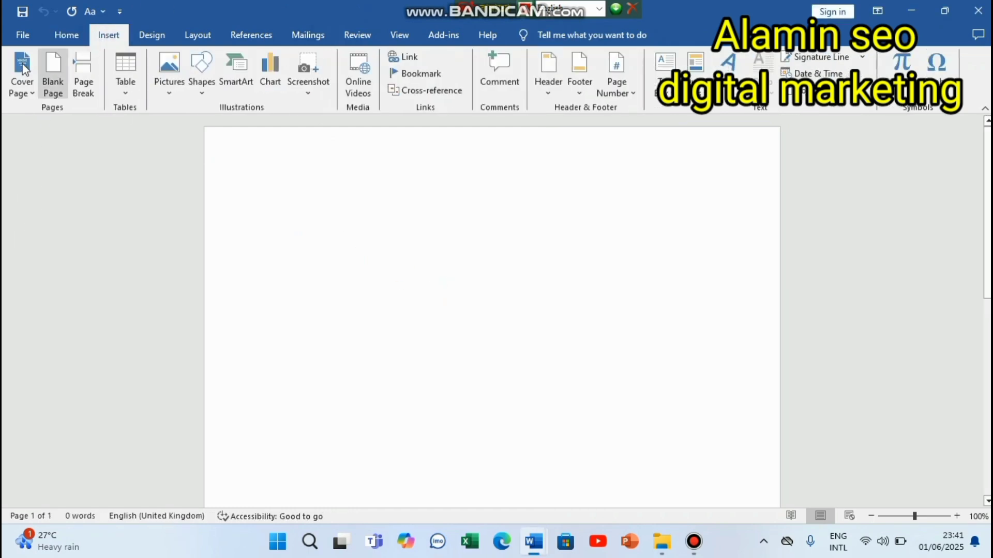
left_click(126, 97)
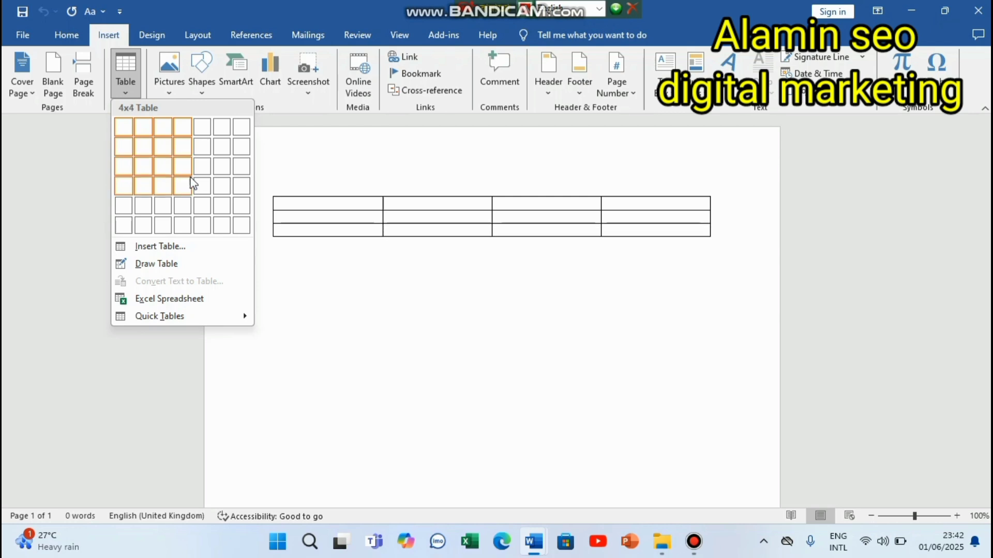
left_click(185, 205)
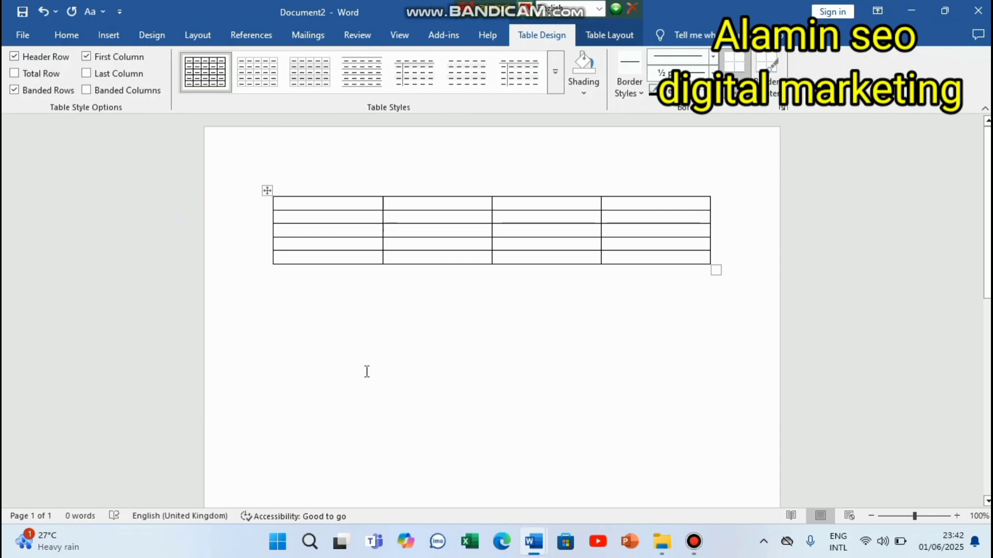
left_click(437, 362)
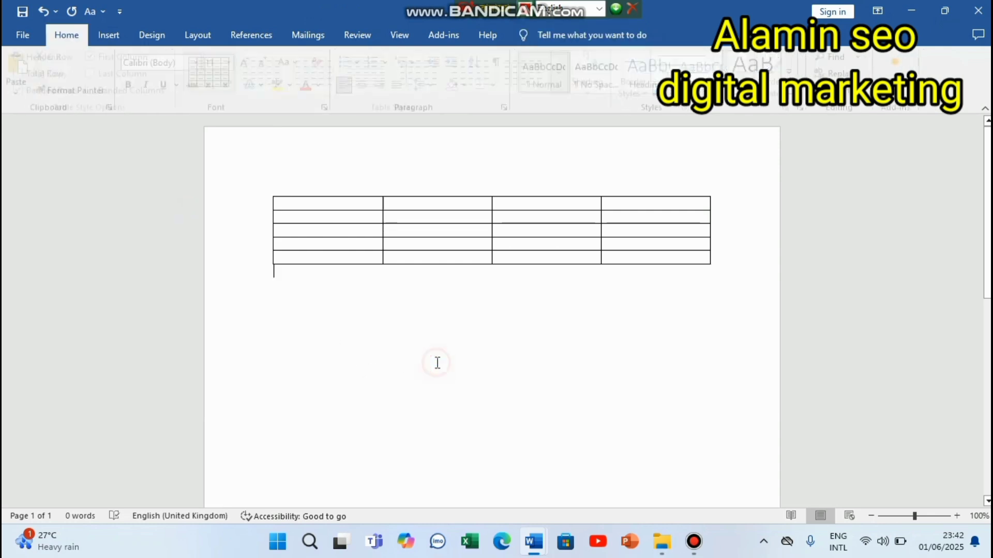
- Enter a person's name, starting with a capital letter, in the first cell of the table's top row
left_click(336, 205)
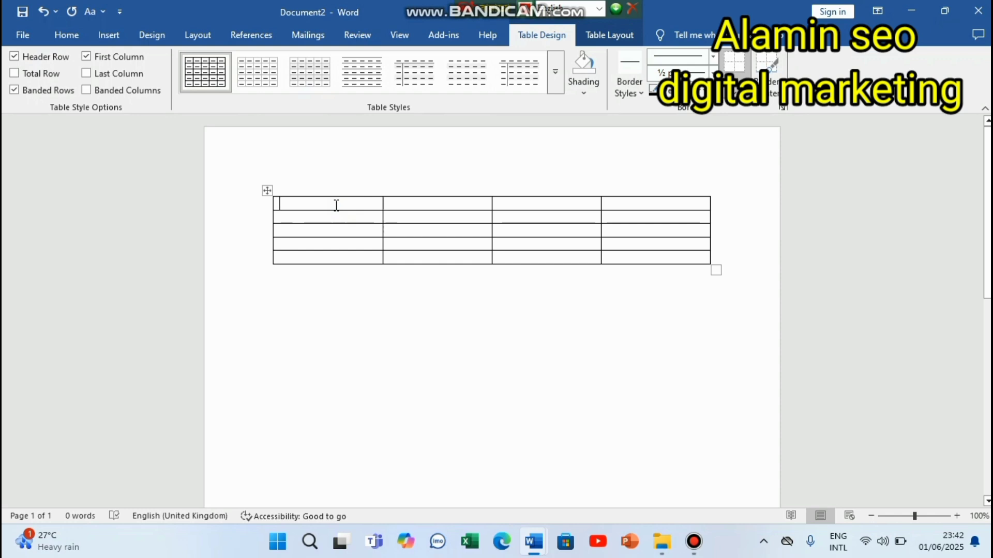
type("a")
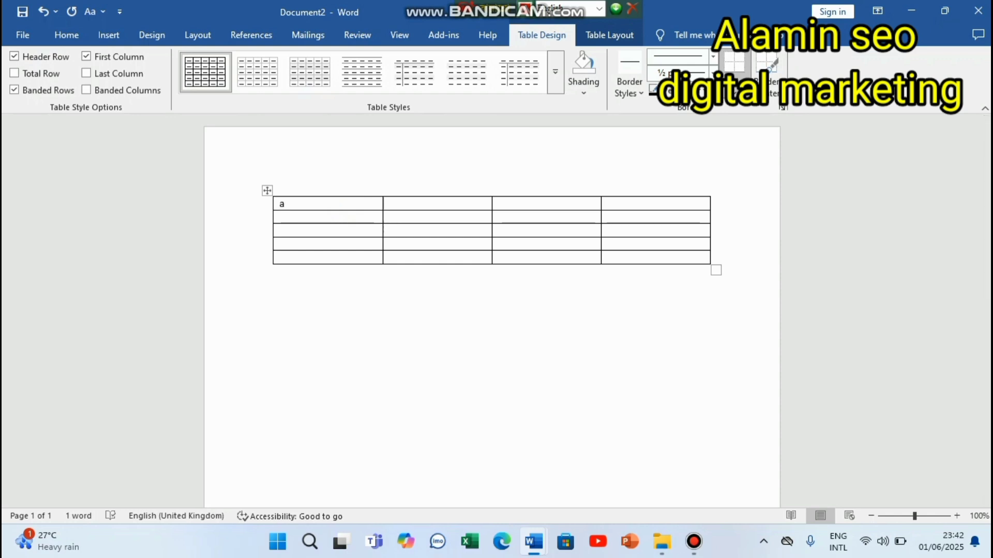
key("BackSpace")
type("ala")
type("Ala")
type("min")
- Enter a person's name in each of the second and third cells of the table's top row
left_click(429, 206)
left_click(544, 206)
type("s")
key("BackSpace")
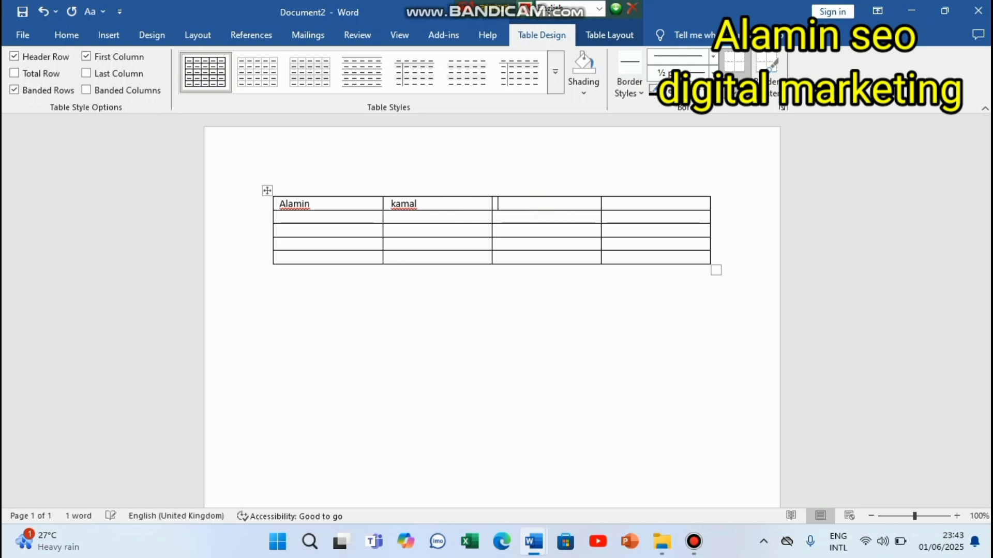
type("safi")
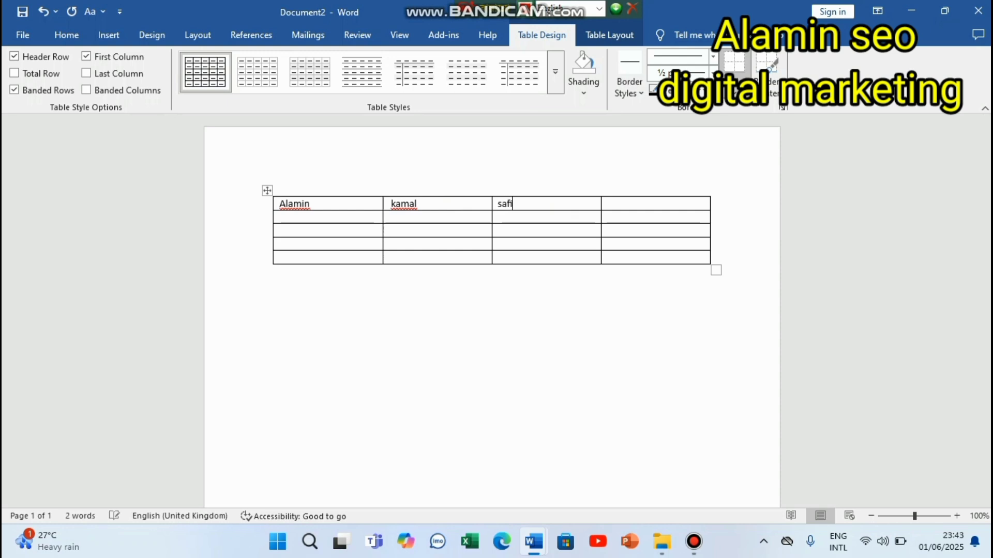
- Enter a person's name in the top row's fourth cell and 2233 in the first cell of the second row
left_click(657, 205)
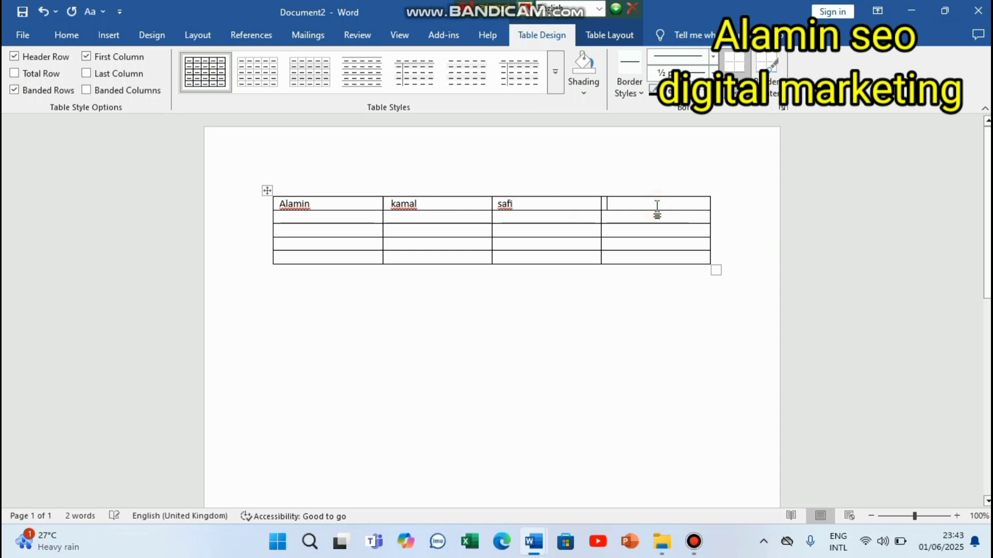
type("muti")
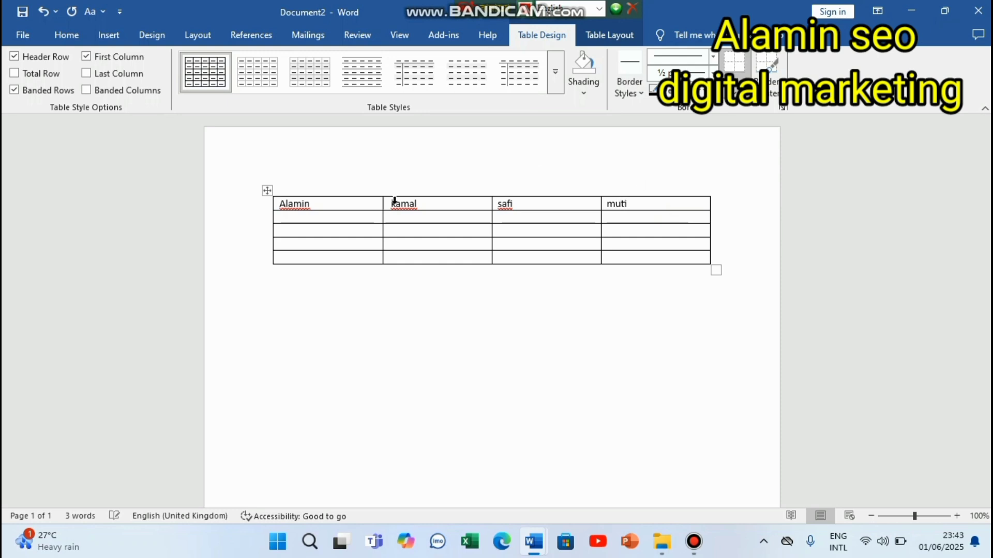
left_click(344, 218)
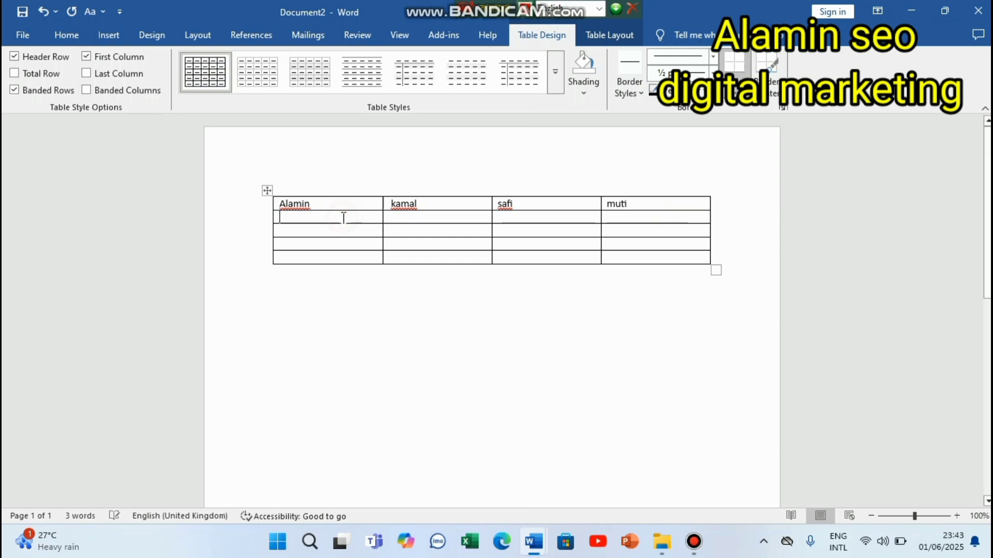
type("2233")
left_click(425, 222)
left_click(72, 37)
left_click(110, 37)
left_click(126, 93)
- Insert a second table with 3 columns and 6 rows directly below the first table, keeping automatic fixed column width
left_click(295, 310)
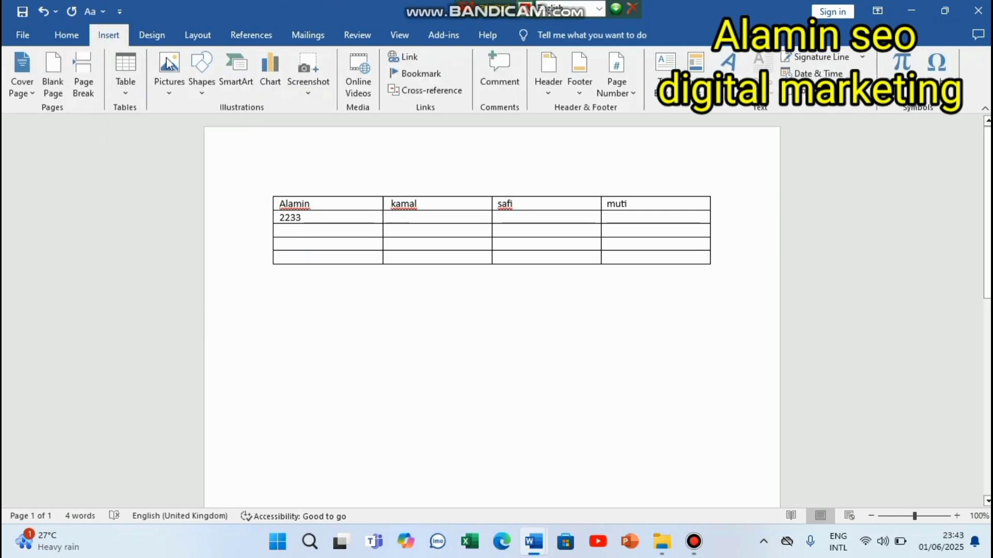
left_click(125, 93)
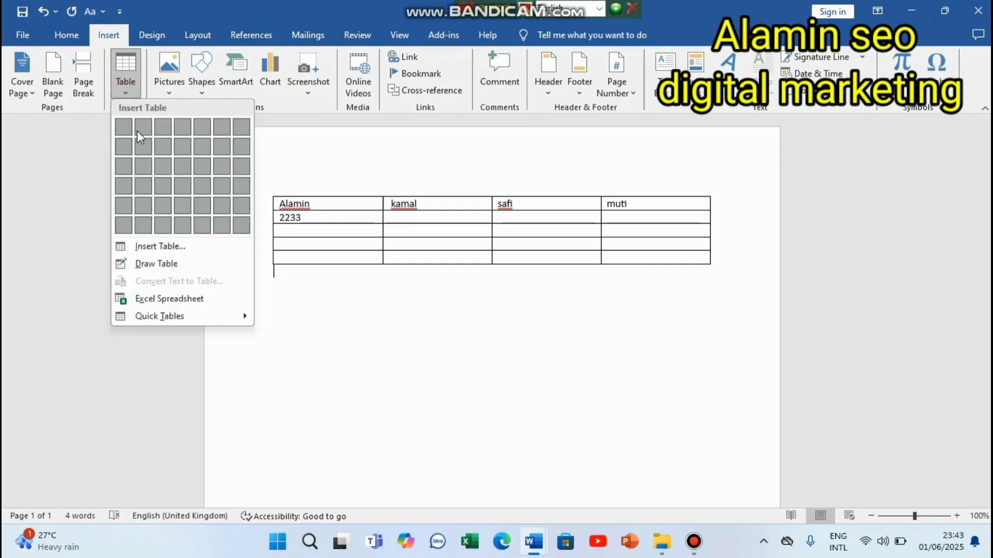
left_click(470, 355)
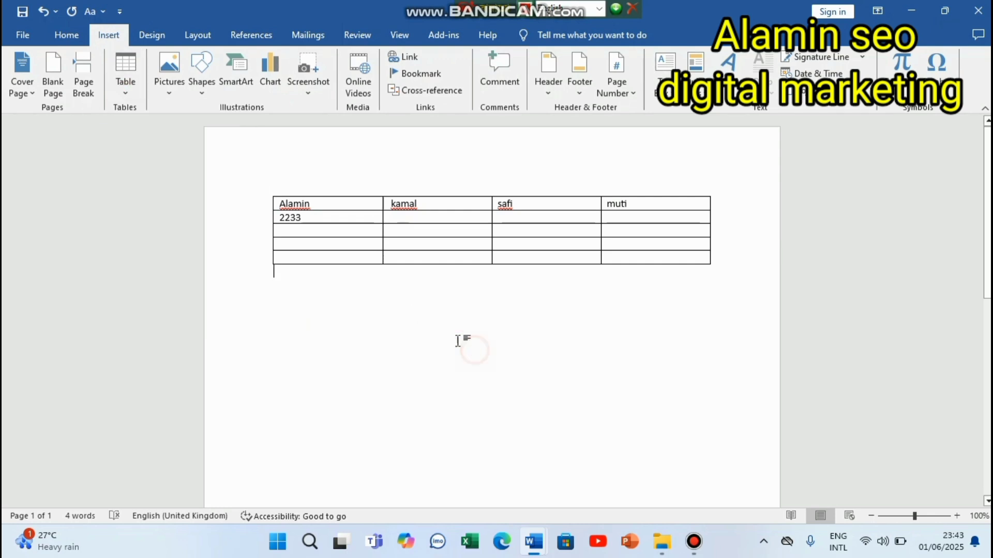
left_click(125, 80)
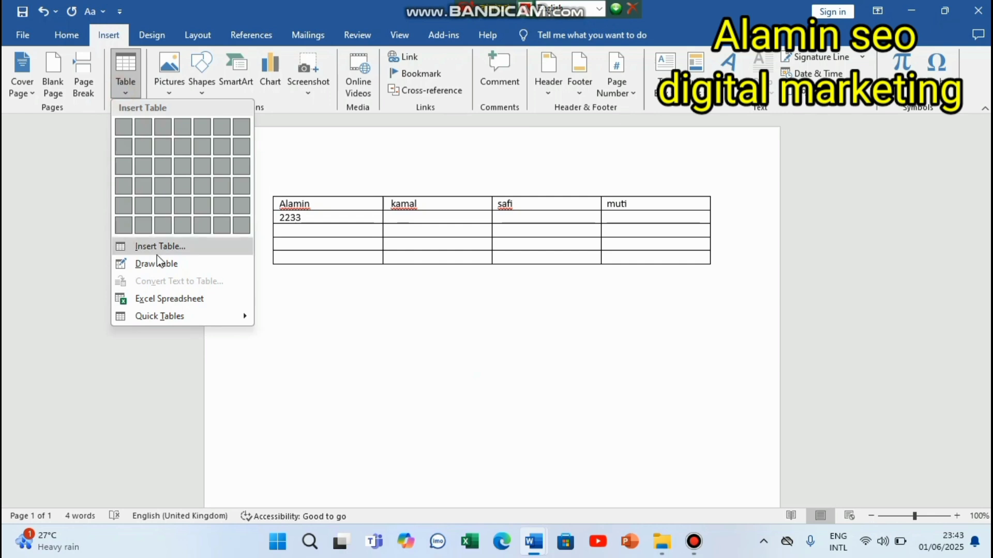
left_click(550, 348)
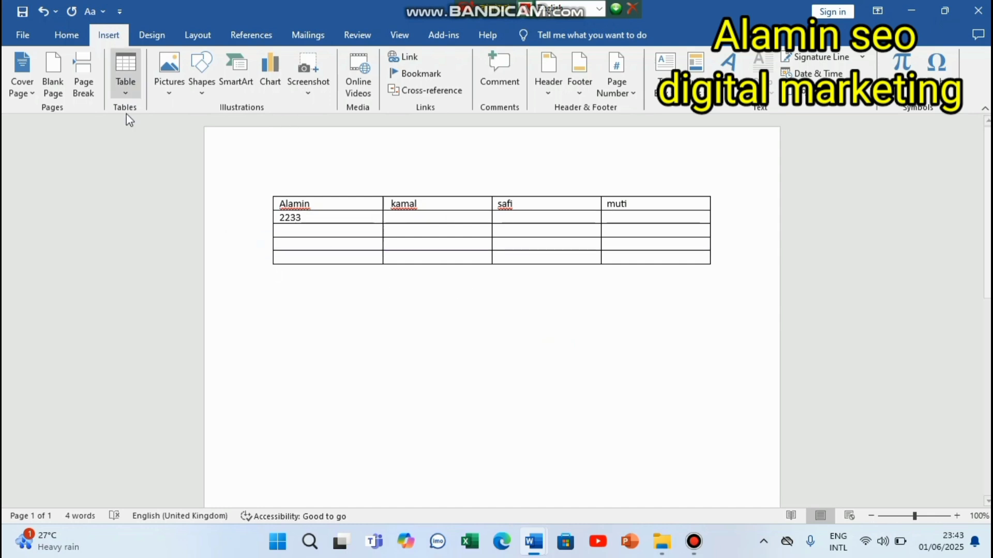
left_click(126, 92)
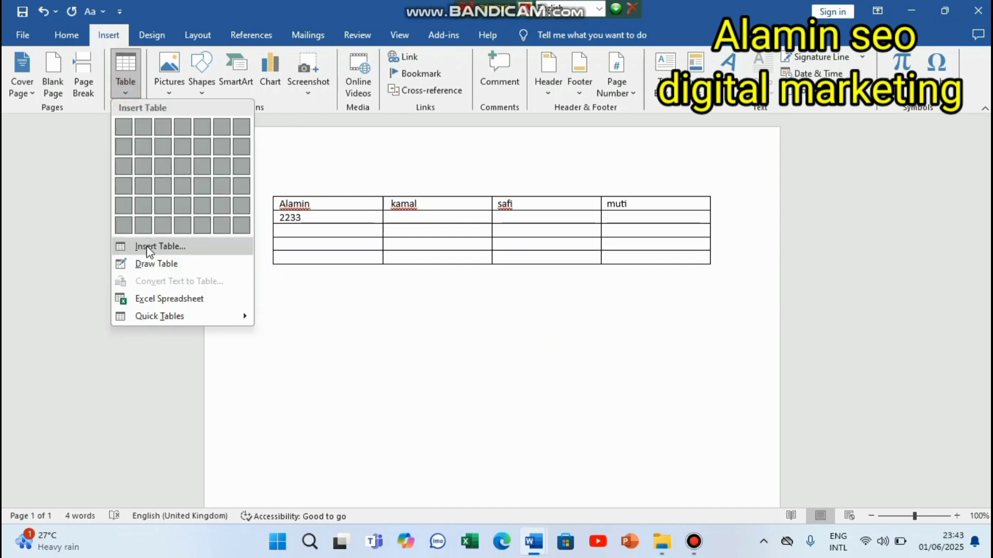
left_click(148, 247)
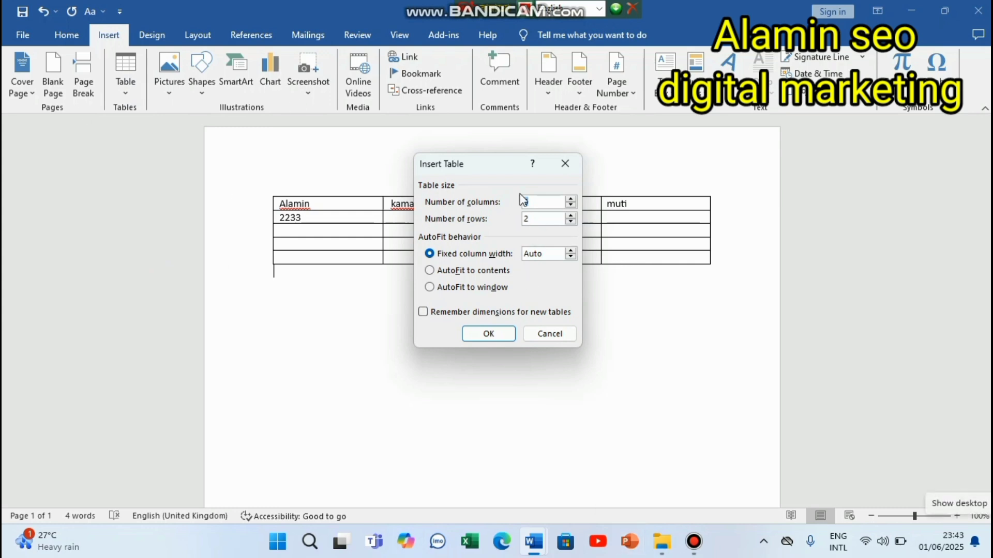
left_click(541, 202)
key("BackSpace")
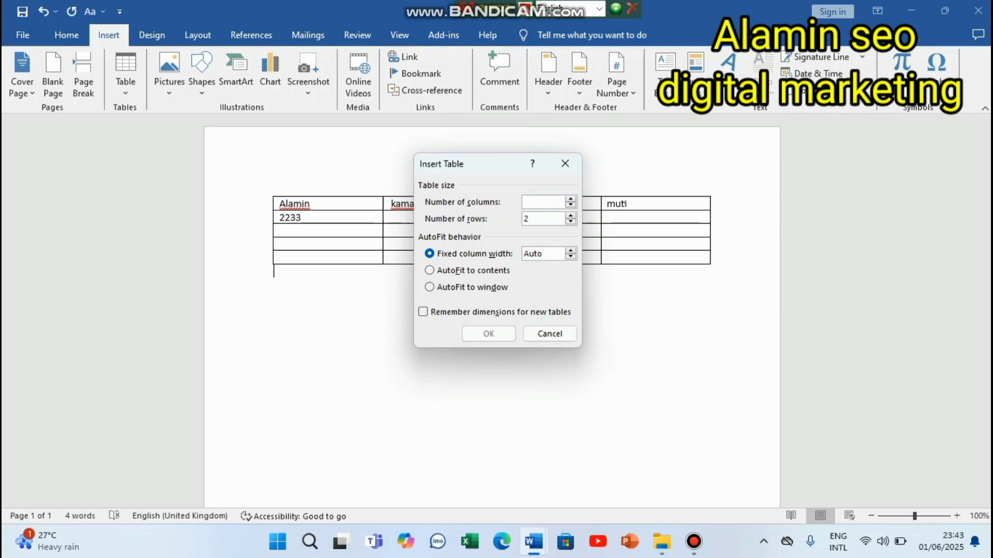
type("3")
left_click(552, 219)
key("BackSpace")
type("6")
left_click(488, 334)
left_click(483, 448)
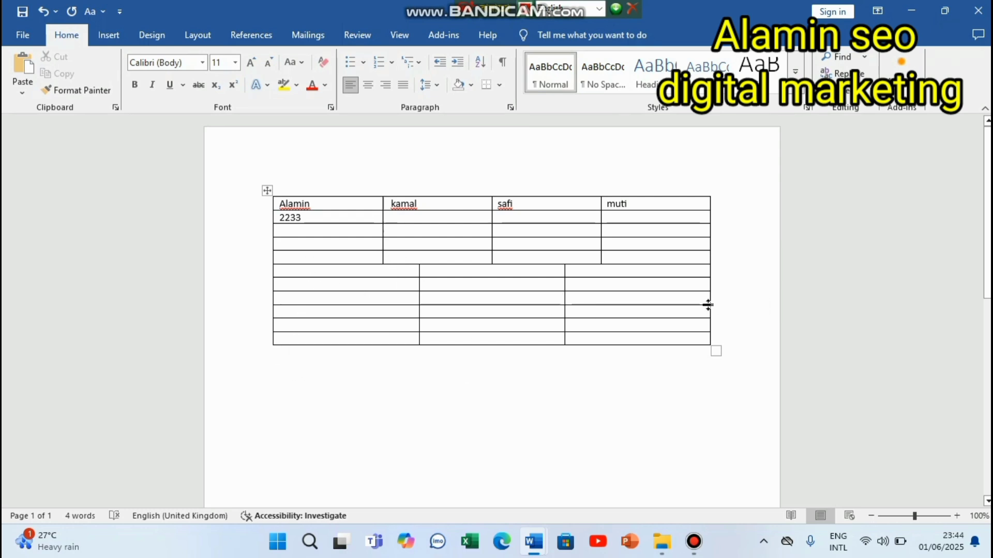
left_click(114, 38)
left_click(125, 94)
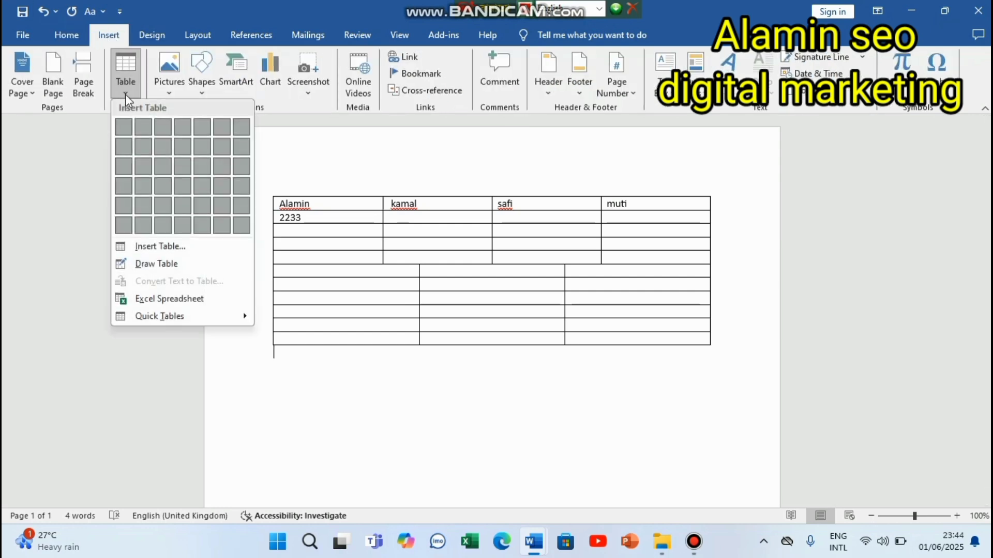
left_click(347, 386)
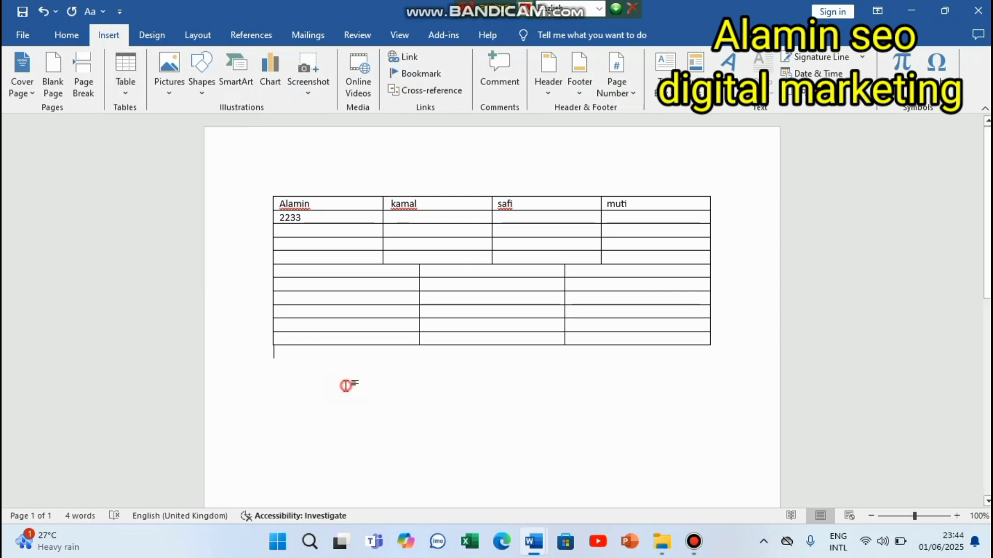
left_click(121, 91)
left_click(151, 246)
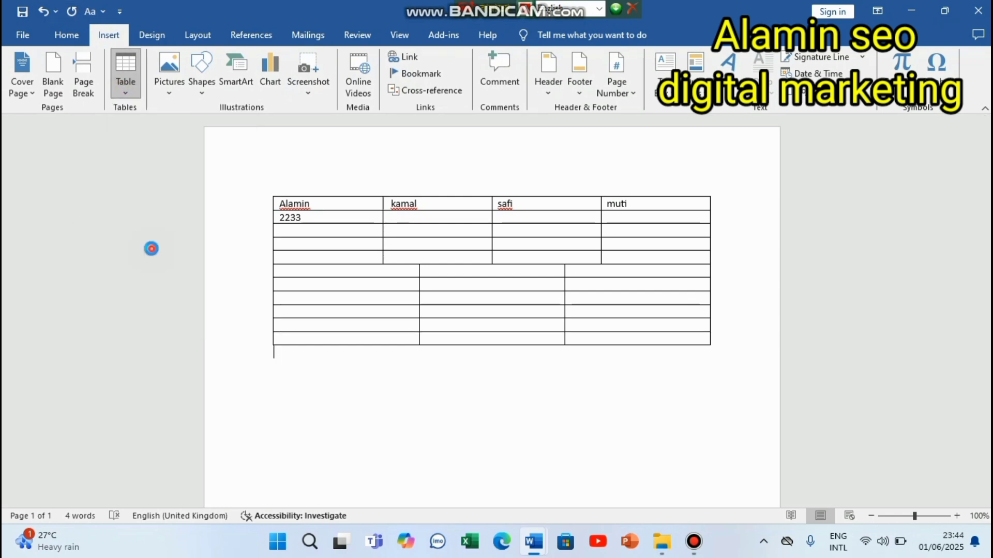
left_click(541, 204)
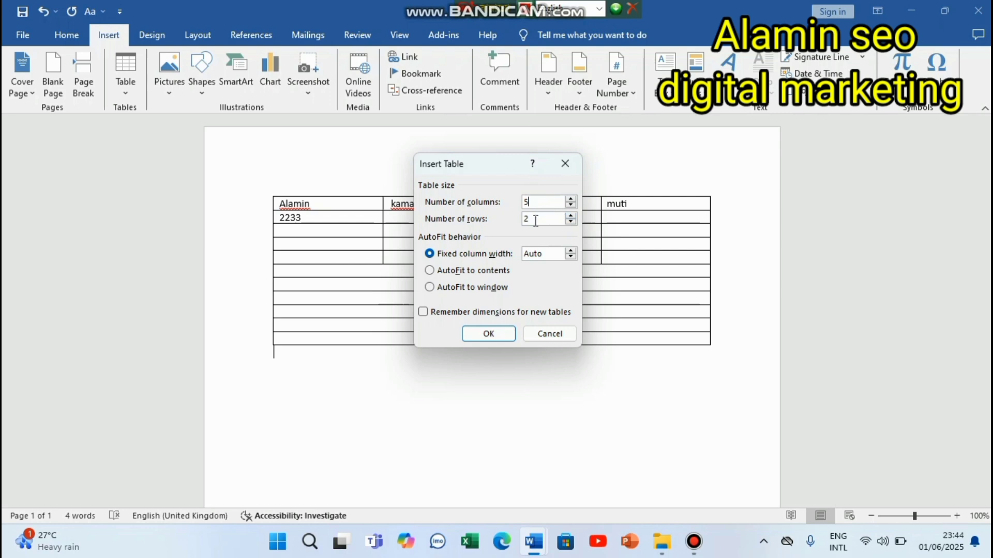
left_click(571, 166)
- Add the Insert Table command to the Quick Access Toolbar
left_click(125, 94)
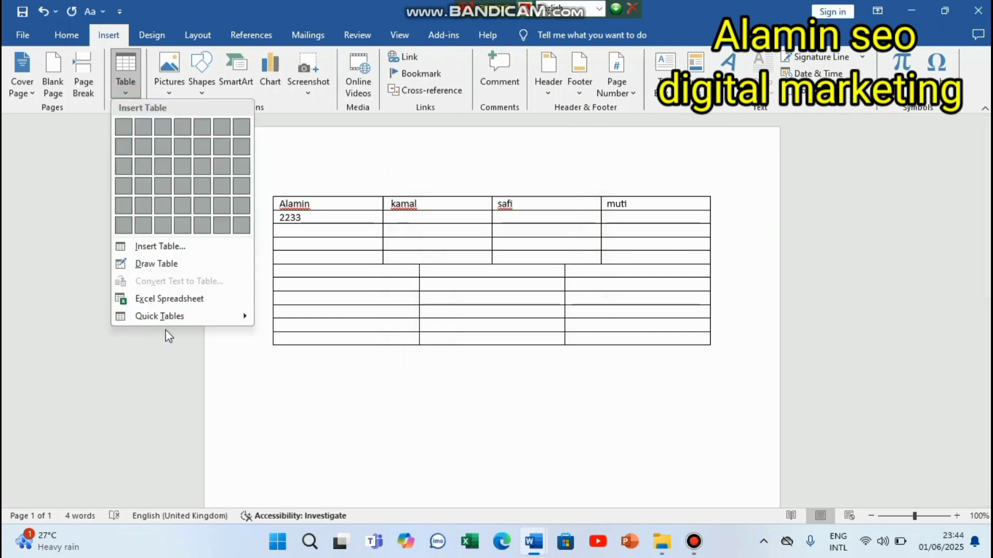
right_click(149, 250)
left_click(230, 255)
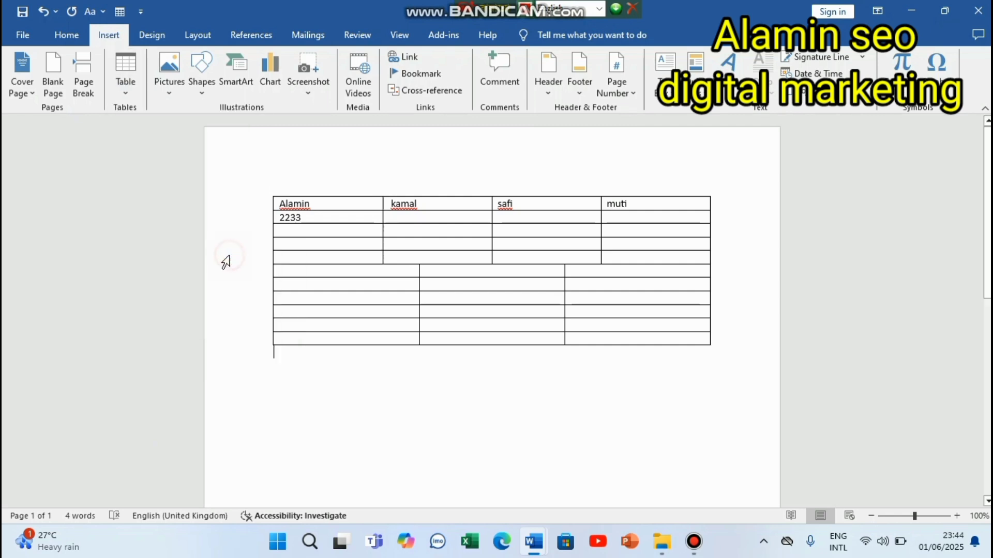
- Insert the built-in quick table With Subheads 2 below the two existing tables
left_click(340, 361)
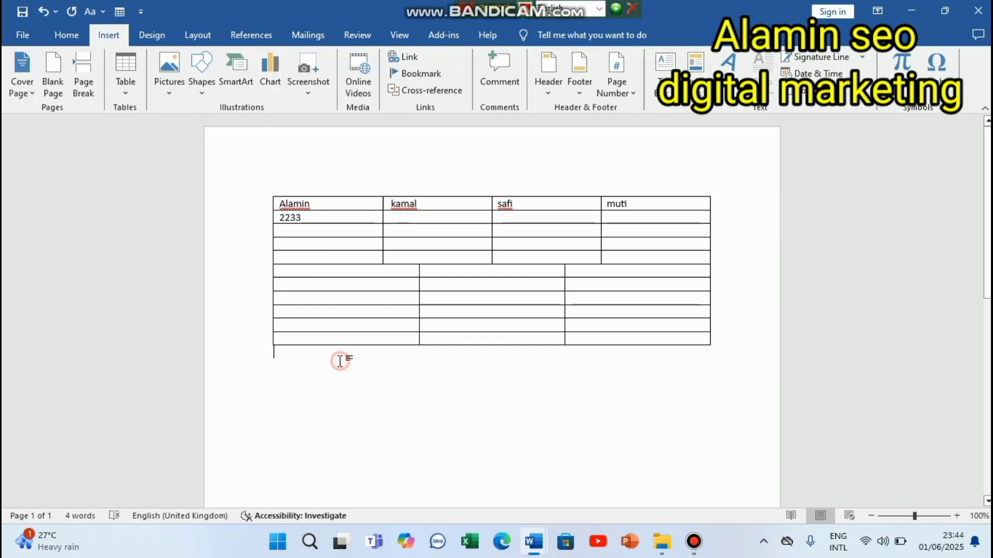
left_click(126, 87)
mouse_move(166, 318)
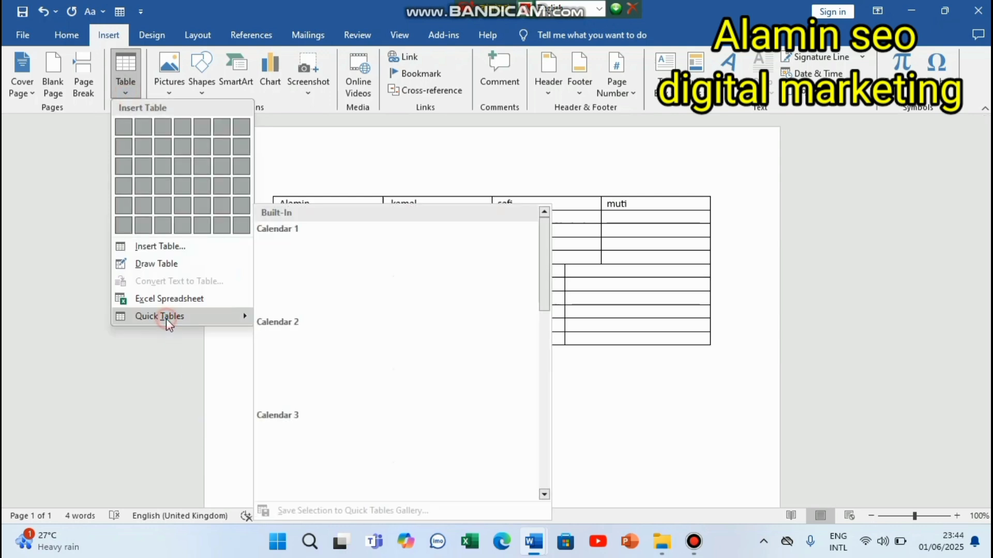
scroll(330, 326, "down", 6)
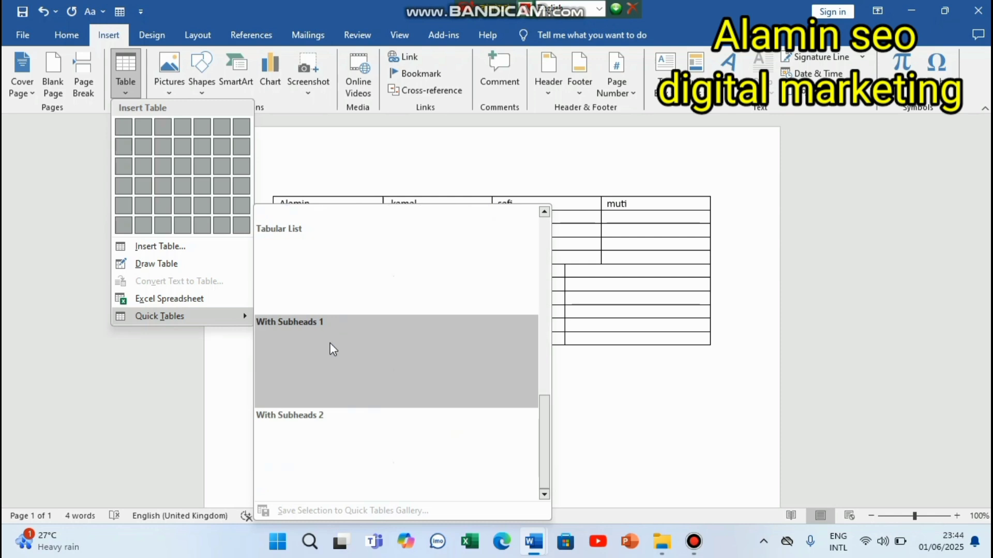
scroll(330, 343, "up", 6)
scroll(330, 347, "down", 6)
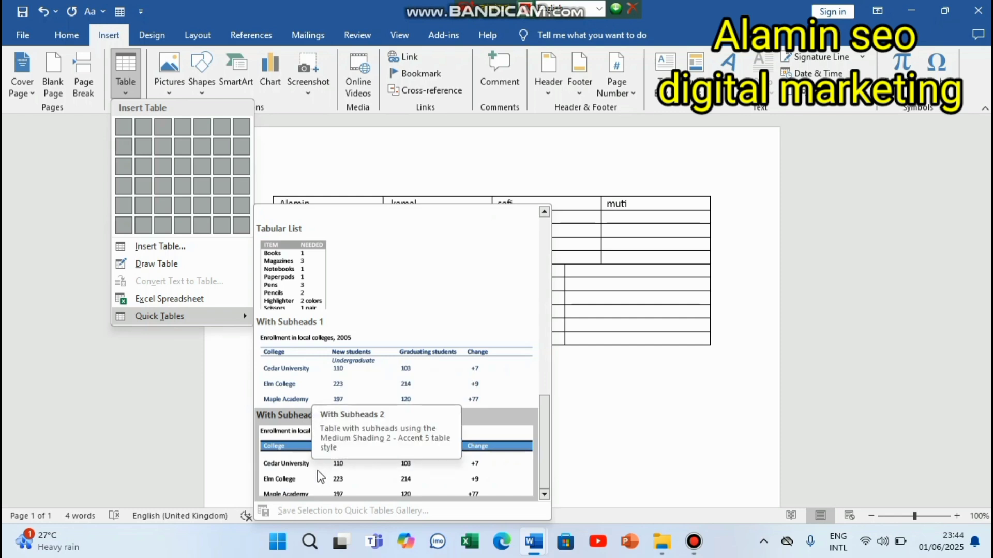
left_click(310, 462)
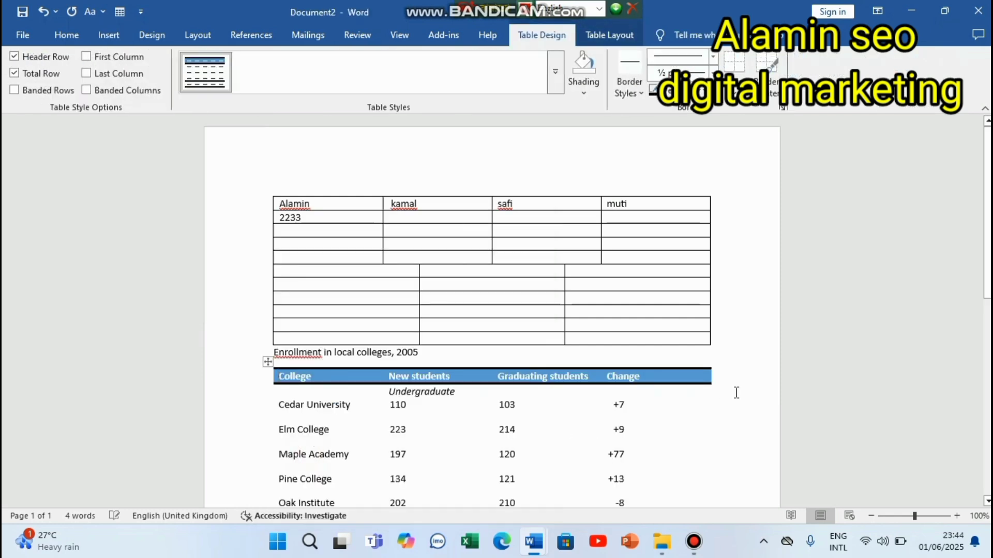
- Replace the Oak Institute entry in the Undergraduate section of the enrollment table with Dhaka college
scroll(736, 395, "down", 5)
left_click(336, 257)
left_click(261, 256)
left_click(340, 268)
key("BackSpace")
key("BackSpace")
key("BackSpace")
key("BackSpace")
key("BackSpace")
key("BackSpace")
key("BackSpace")
key("BackSpace")
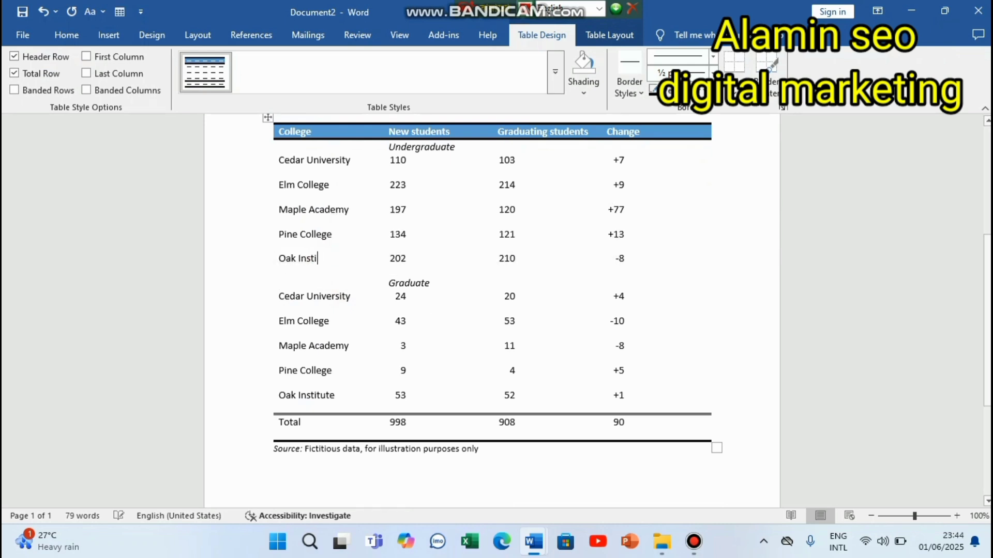
key("BackSpace")
key("BackSpace")
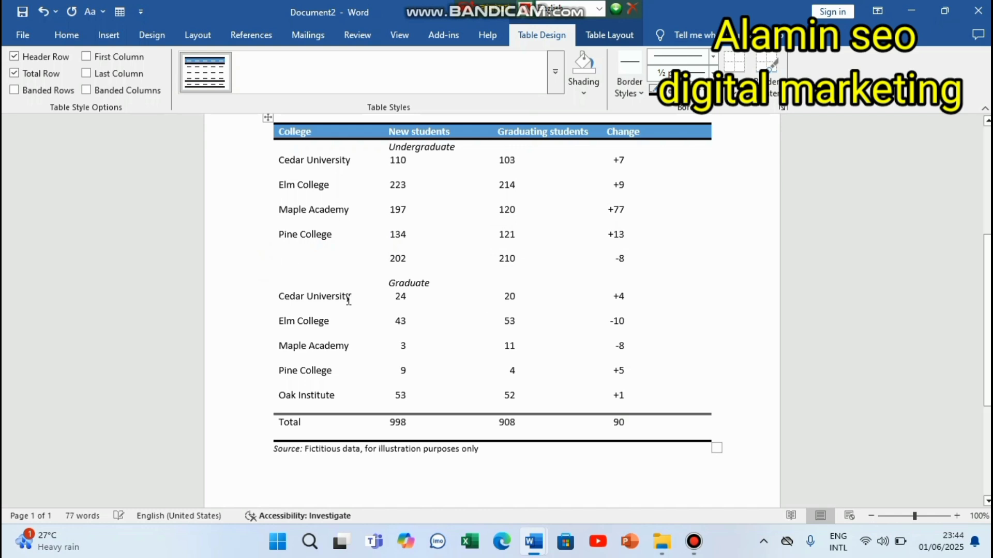
type("dhaka")
scroll(671, 237, "down", 3)
scroll(655, 255, "up", 5)
key("Down")
key("Down")
key("Down")
key("Down")
scroll(575, 253, "down", 1)
scroll(576, 253, "up", 5)
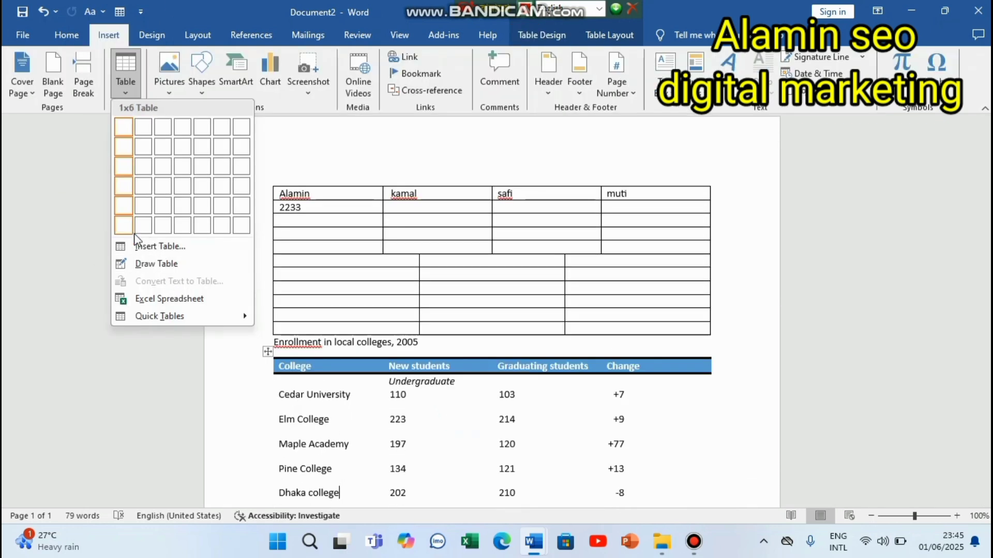
- Try to draw a wide, low table frame in the empty area below the source note with Draw Table
left_click(146, 266)
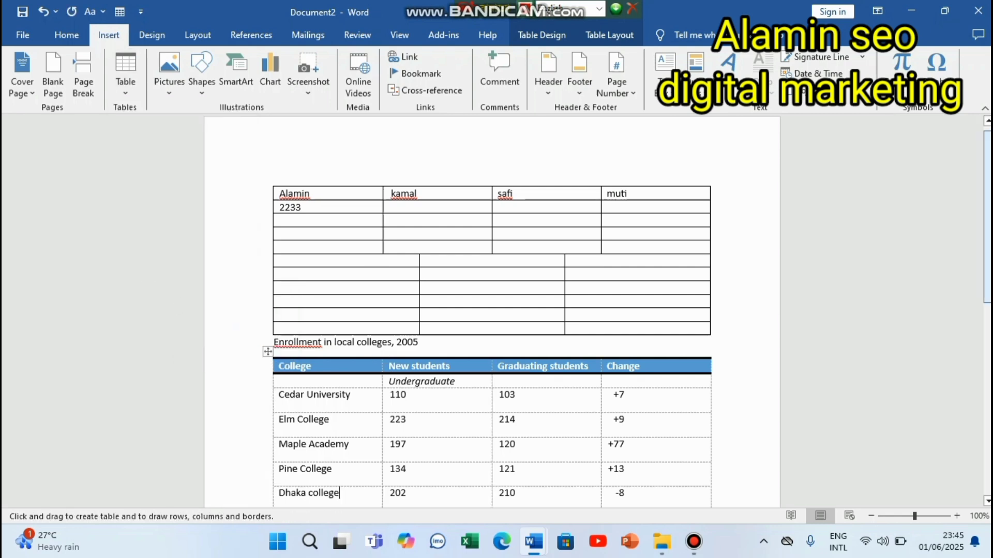
scroll(370, 353, "down", 10)
scroll(317, 350, "down", 3)
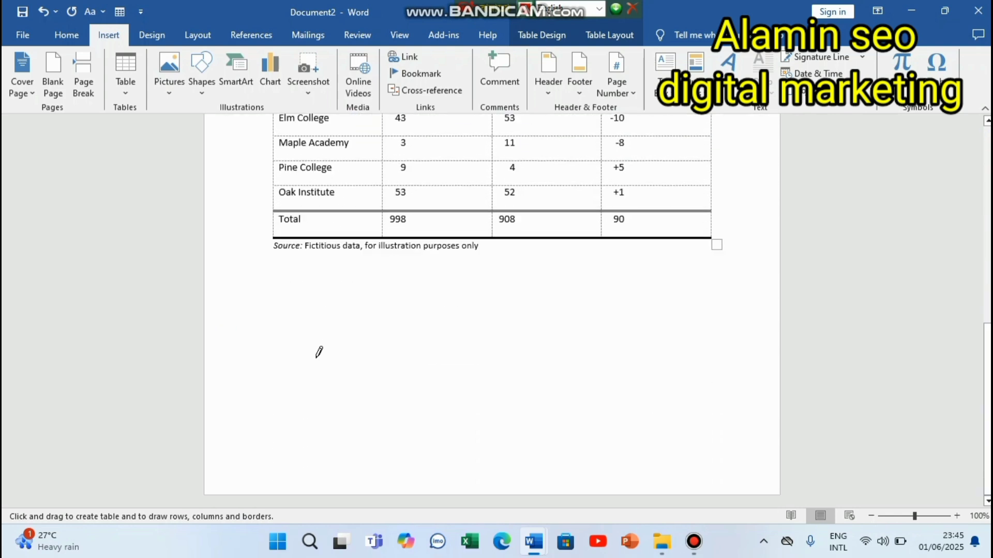
mouse_move(268, 280)
left_mouse_down()
mouse_move(289, 313)
mouse_move(329, 324)
mouse_move(375, 305)
mouse_move(462, 338)
mouse_move(716, 368)
mouse_move(723, 338)
left_mouse_up()
key("Escape")
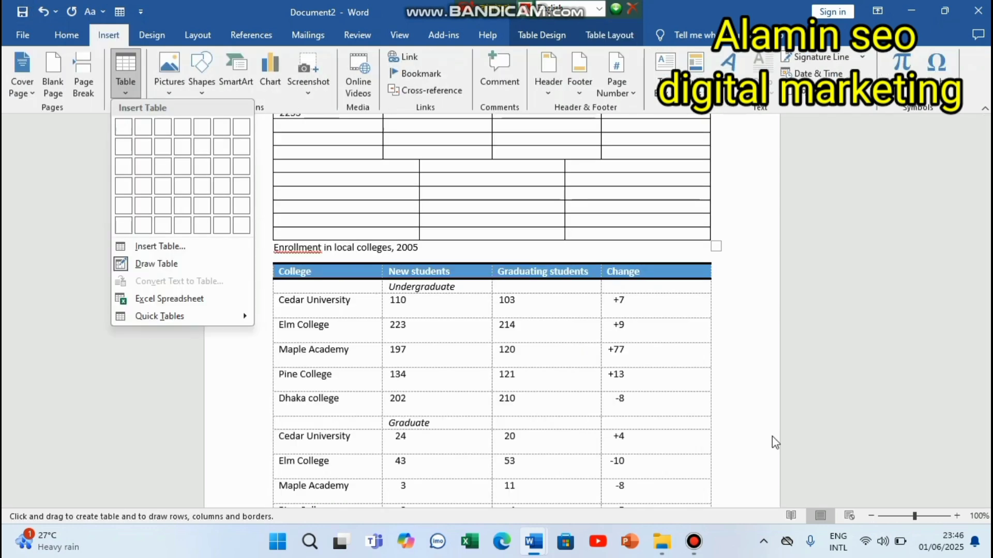
left_click(586, 278)
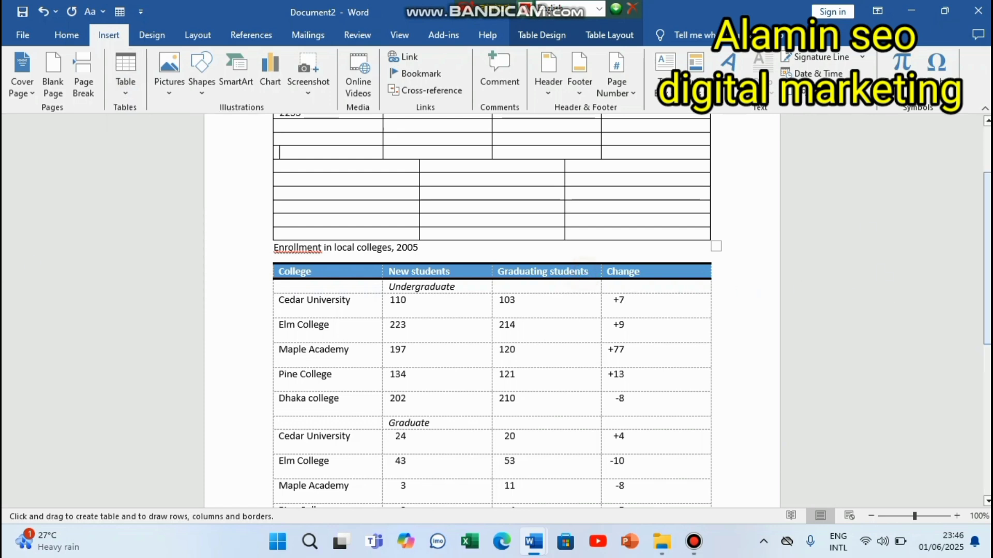
scroll(742, 155, "up", 3)
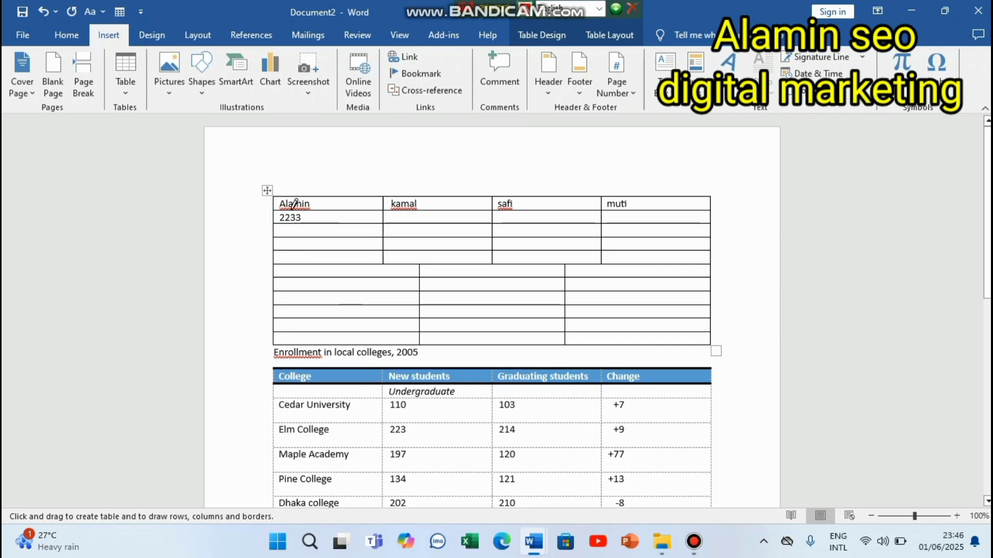
left_click_drag(274, 195, 504, 306)
left_click(124, 94)
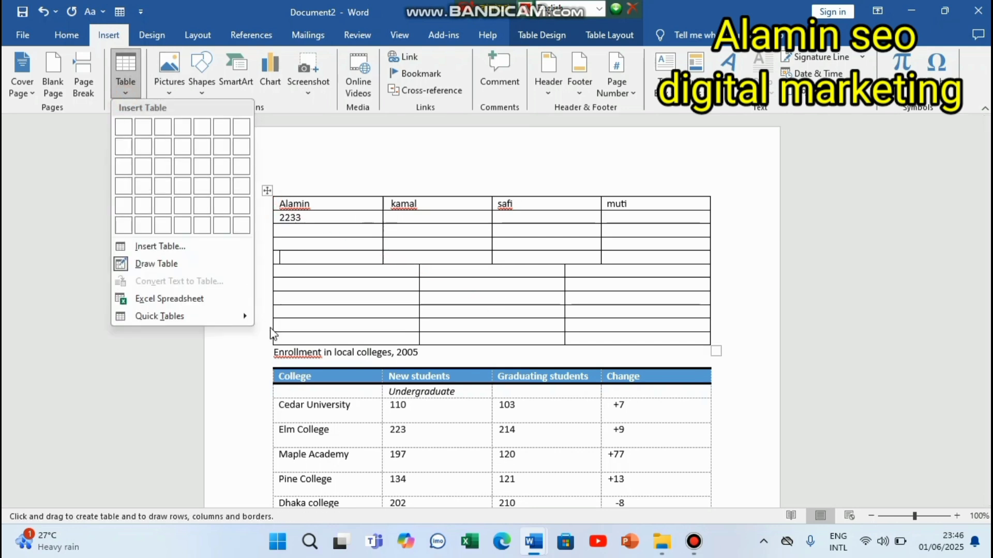
left_click(428, 283)
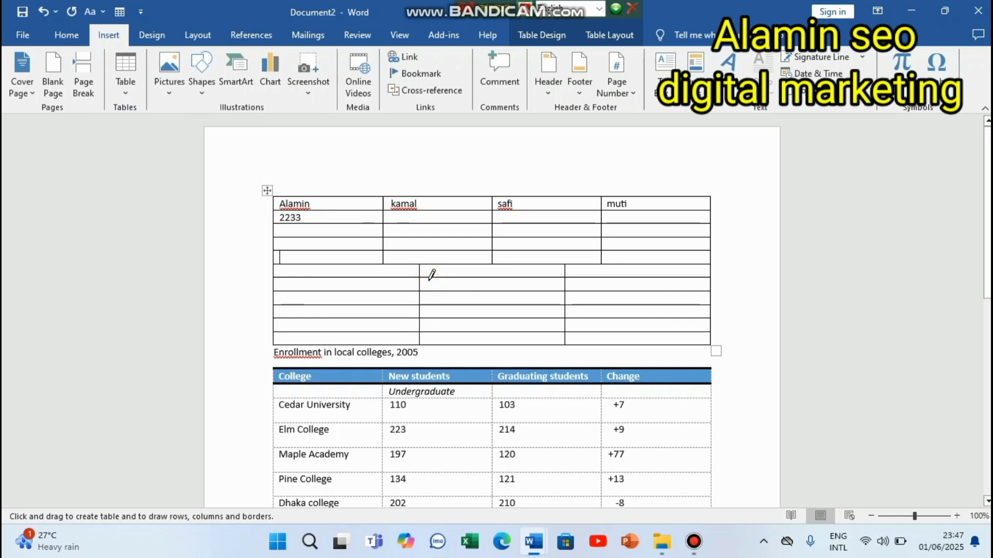
- Delete the entire college enrollment table, leaving its caption and source note in place
left_click(431, 274)
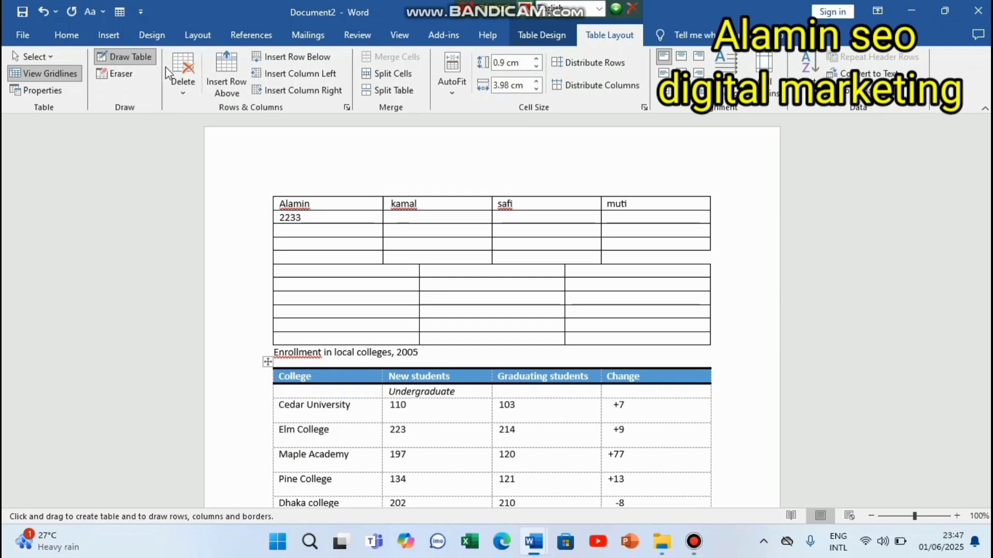
left_click(190, 91)
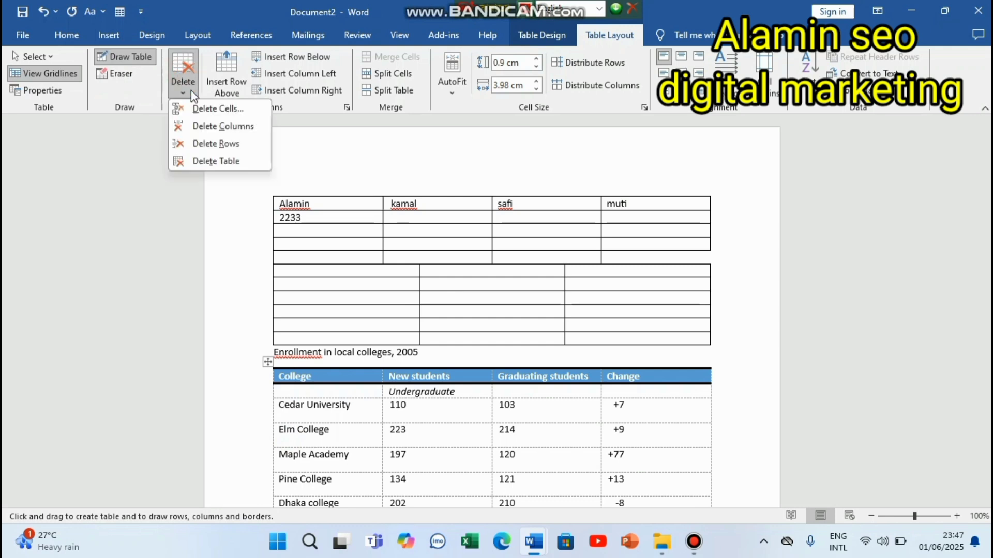
left_click(213, 162)
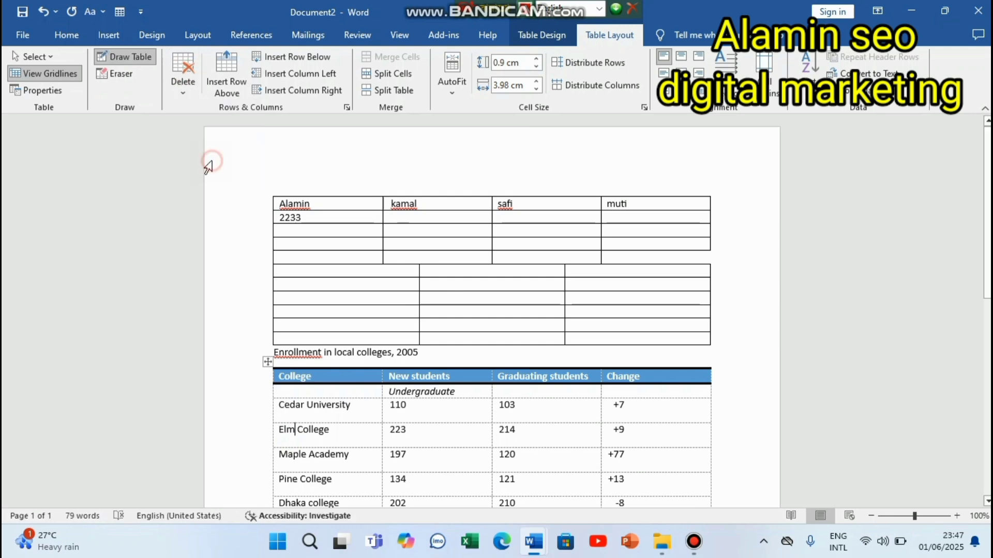
left_click(291, 268)
left_click(183, 78)
left_click(268, 243)
- Delete the entire content of the document, including the remaining tables and text
left_click(311, 242)
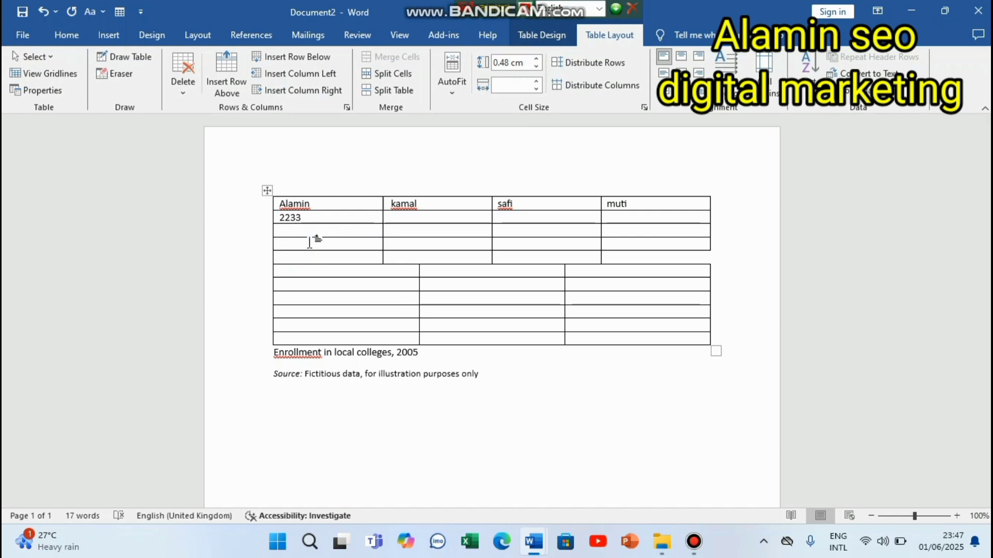
key("ctrl+a")
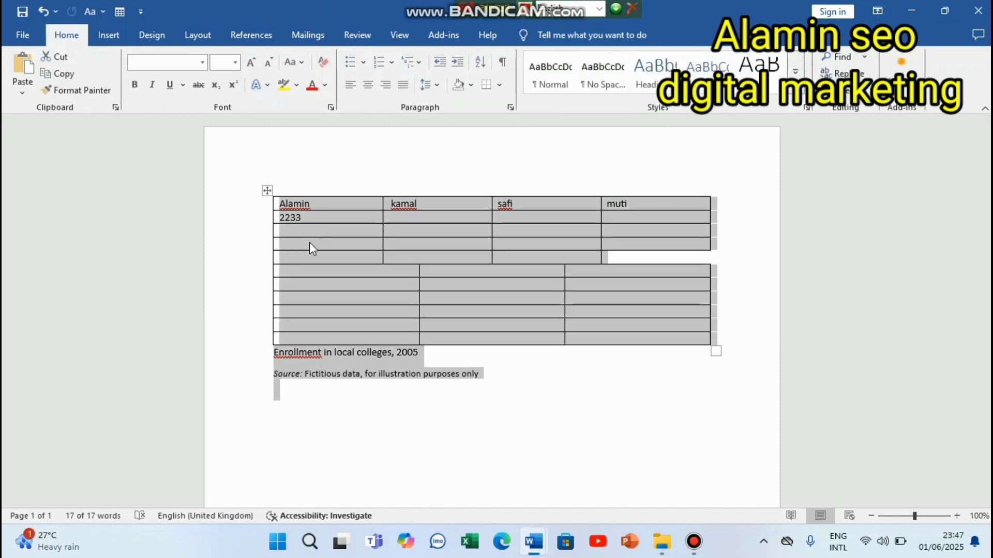
key("Delete")
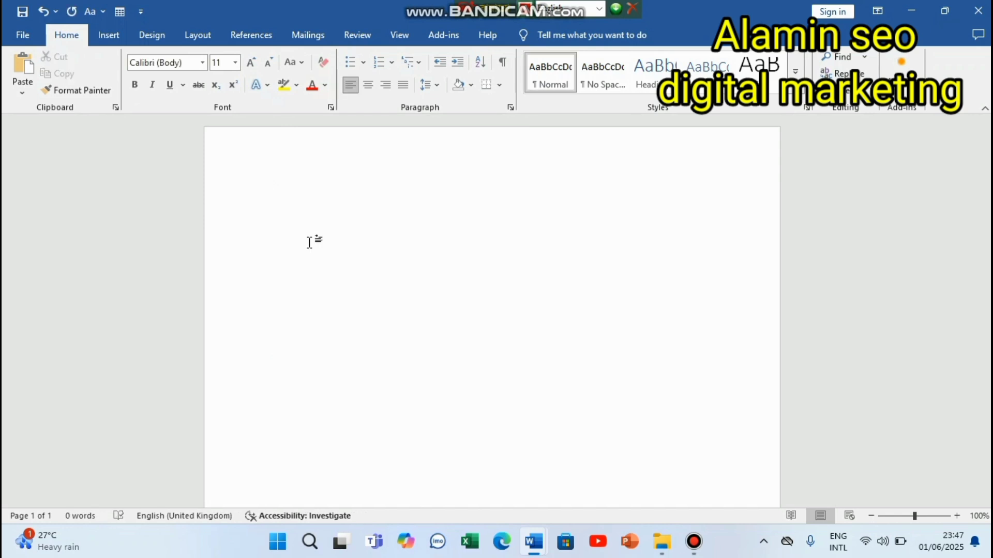